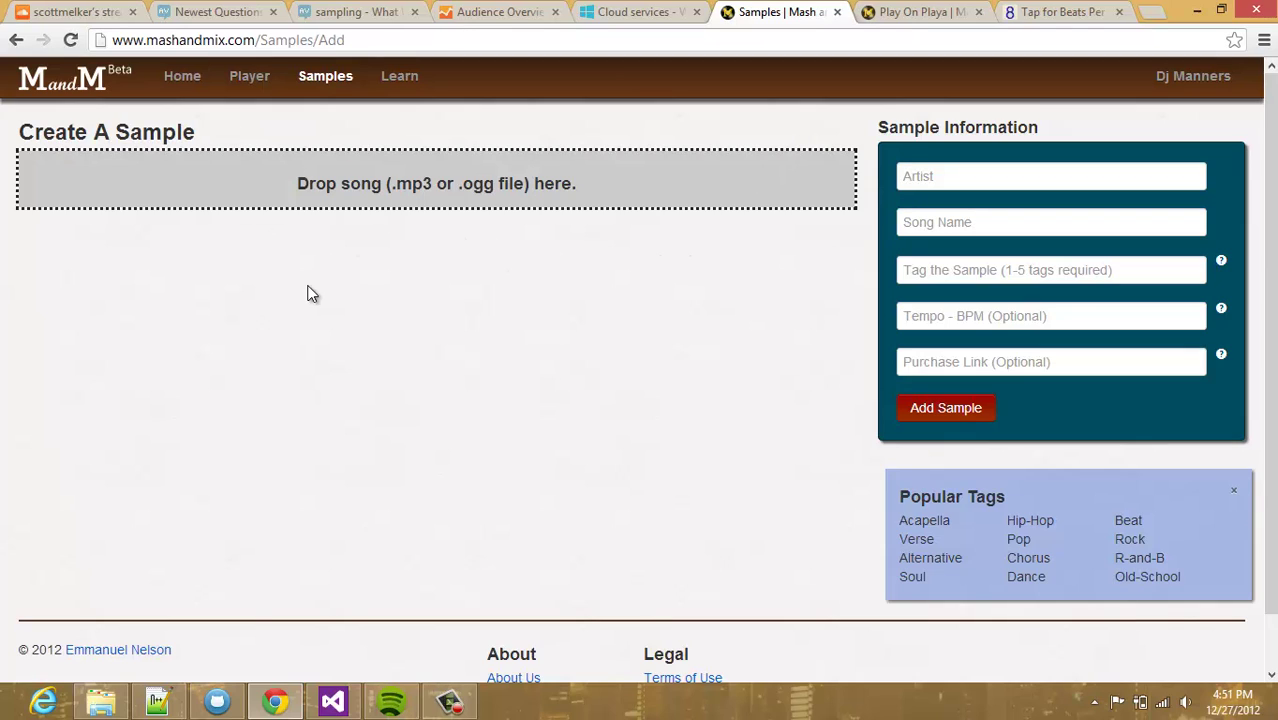
# - Load the Stay_-_Rihanna_feat_Mikky_Ekko instrumental MP3 from the tutorial folder into the sample creator
pyautogui.click(115, 708)
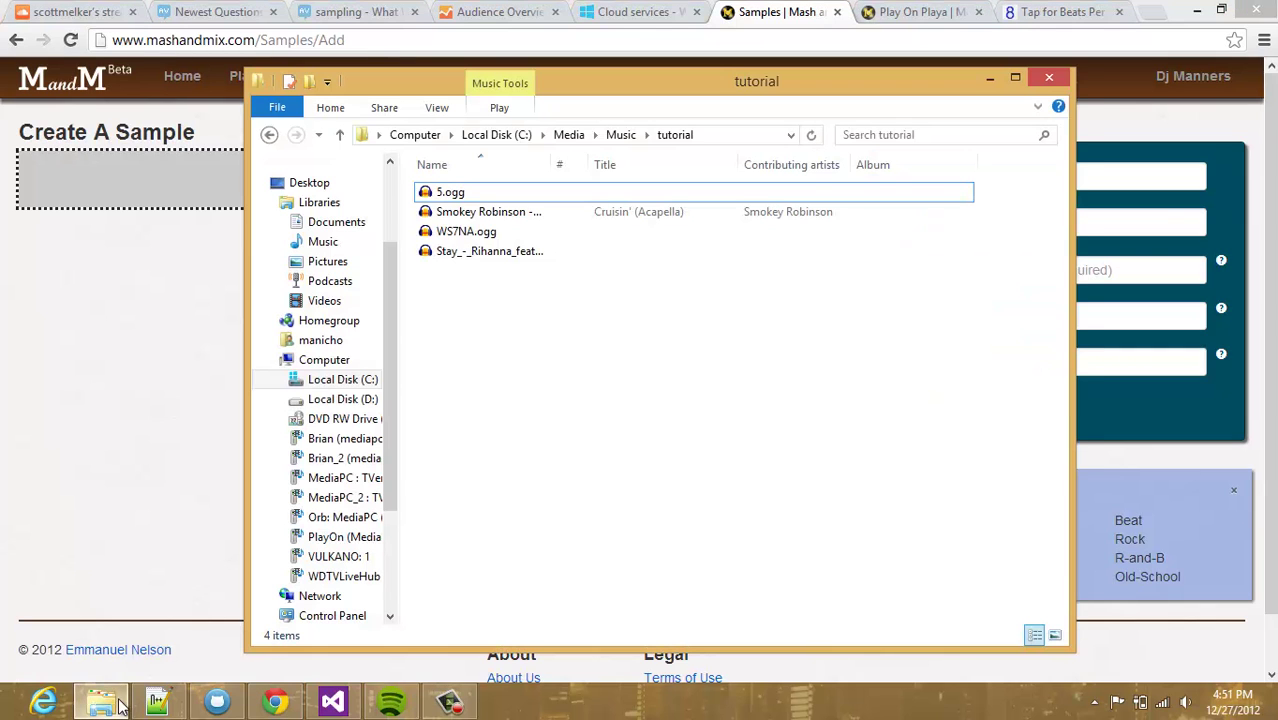
pyautogui.moveTo(608, 78); pyautogui.dragTo(579, 260)
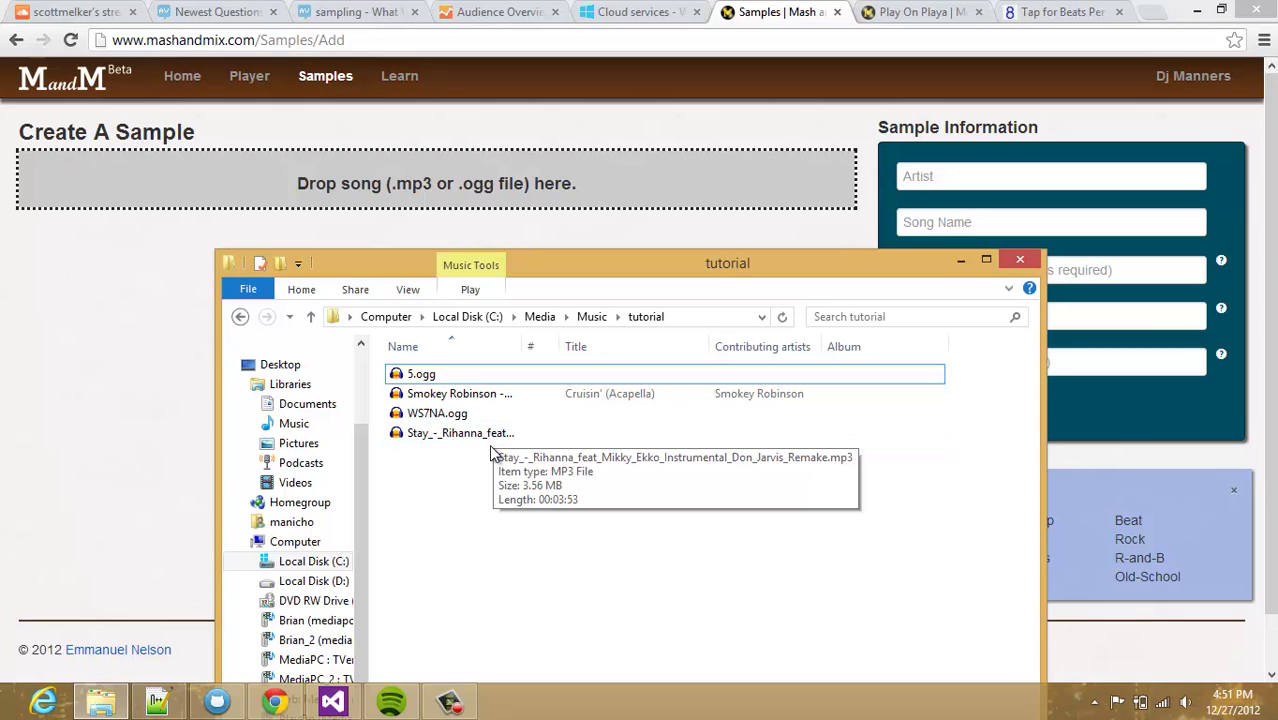
pyautogui.moveTo(446, 435); pyautogui.dragTo(194, 191)
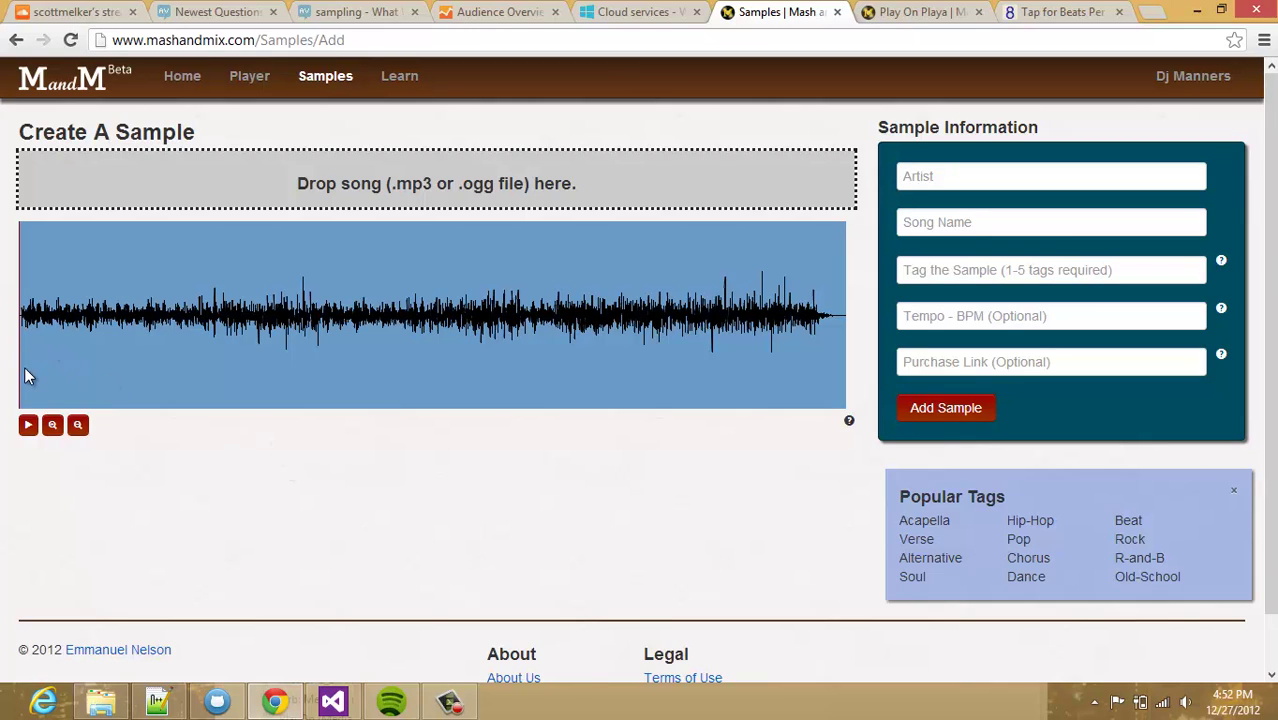
# - Preview the song's opening, then select the short section at its start and zoom the waveform in on it
pyautogui.click(28, 430)
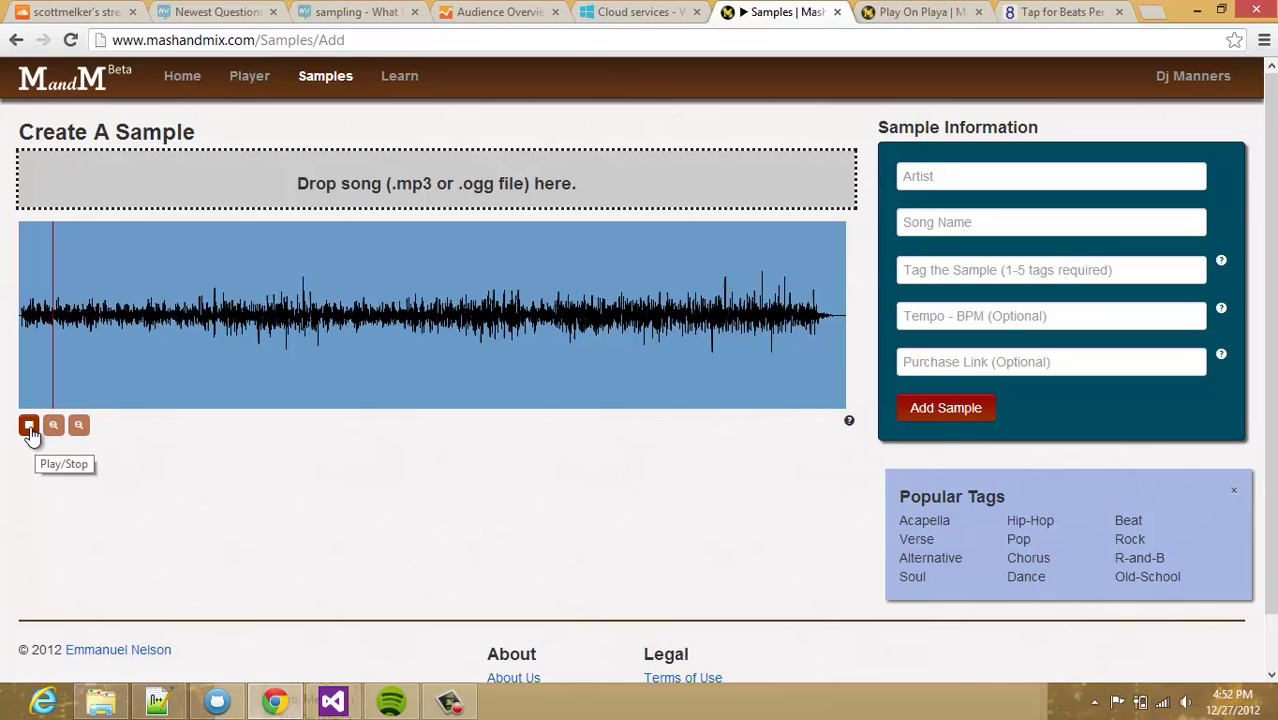
pyautogui.click(29, 426)
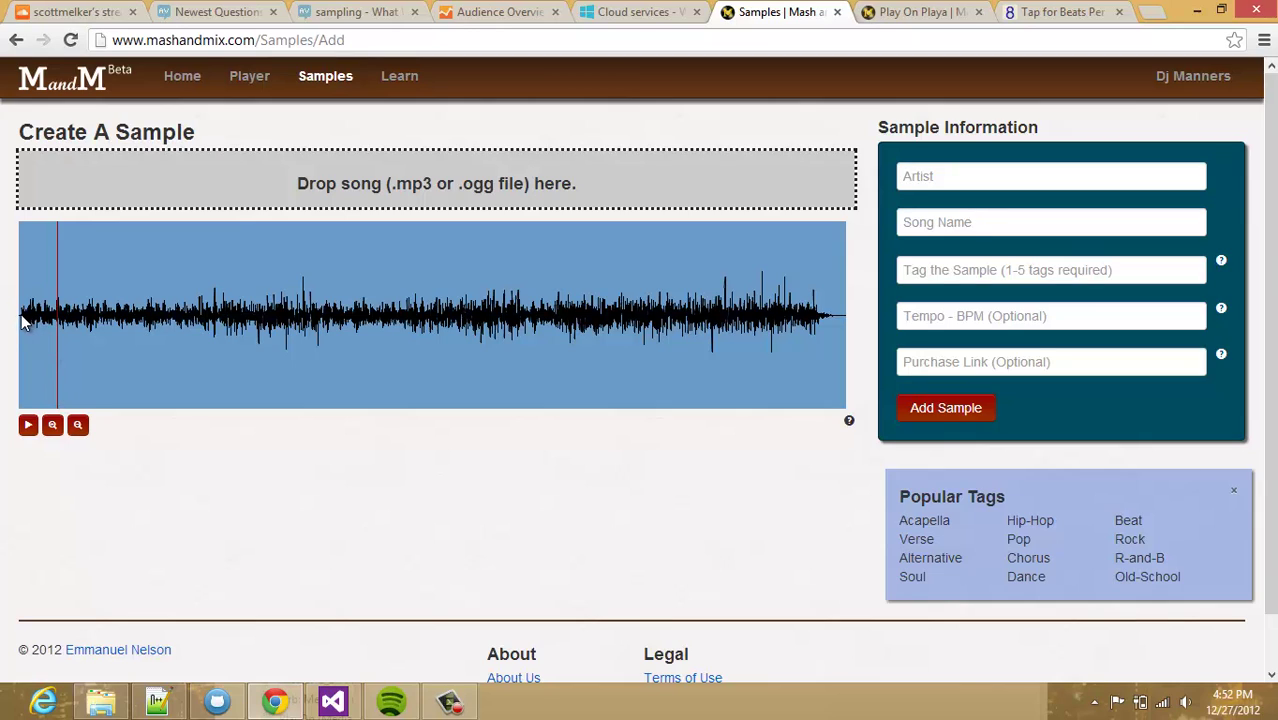
pyautogui.moveTo(22, 318); pyautogui.dragTo(60, 317)
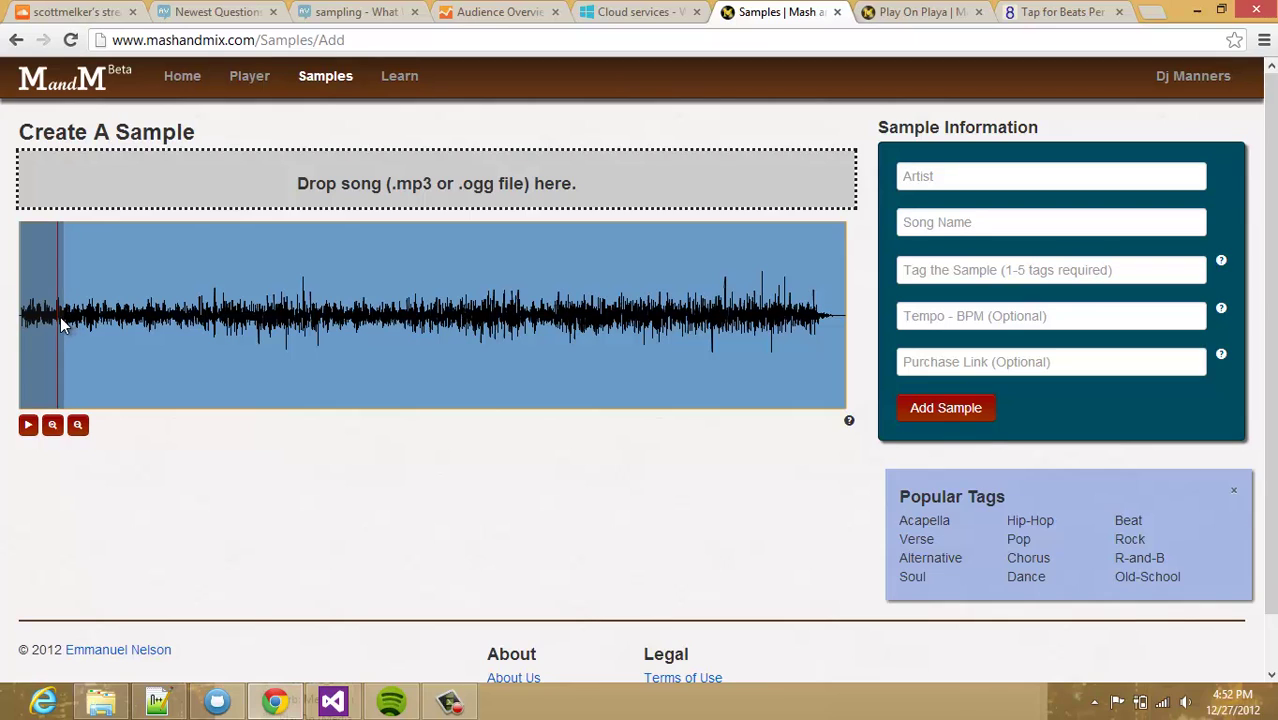
pyautogui.click(54, 431)
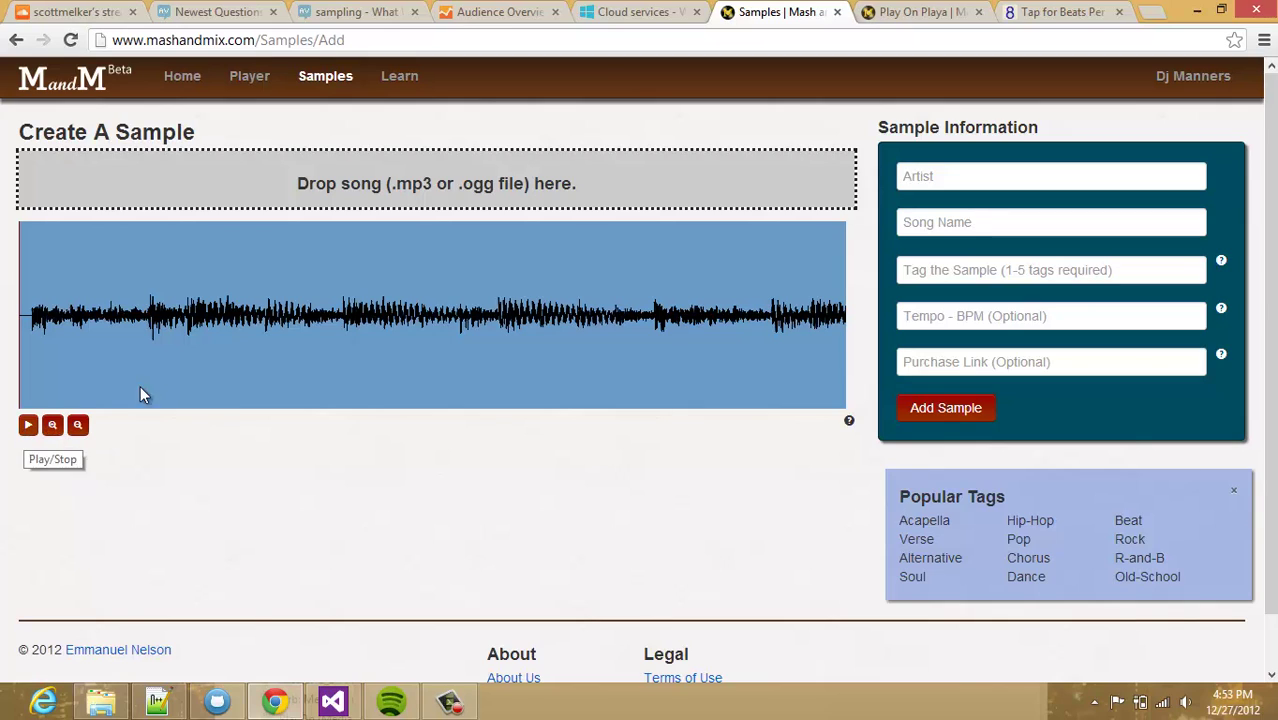
# - Play the zoomed waveform from two points in its last third to find where the loop should end
pyautogui.click(753, 318)
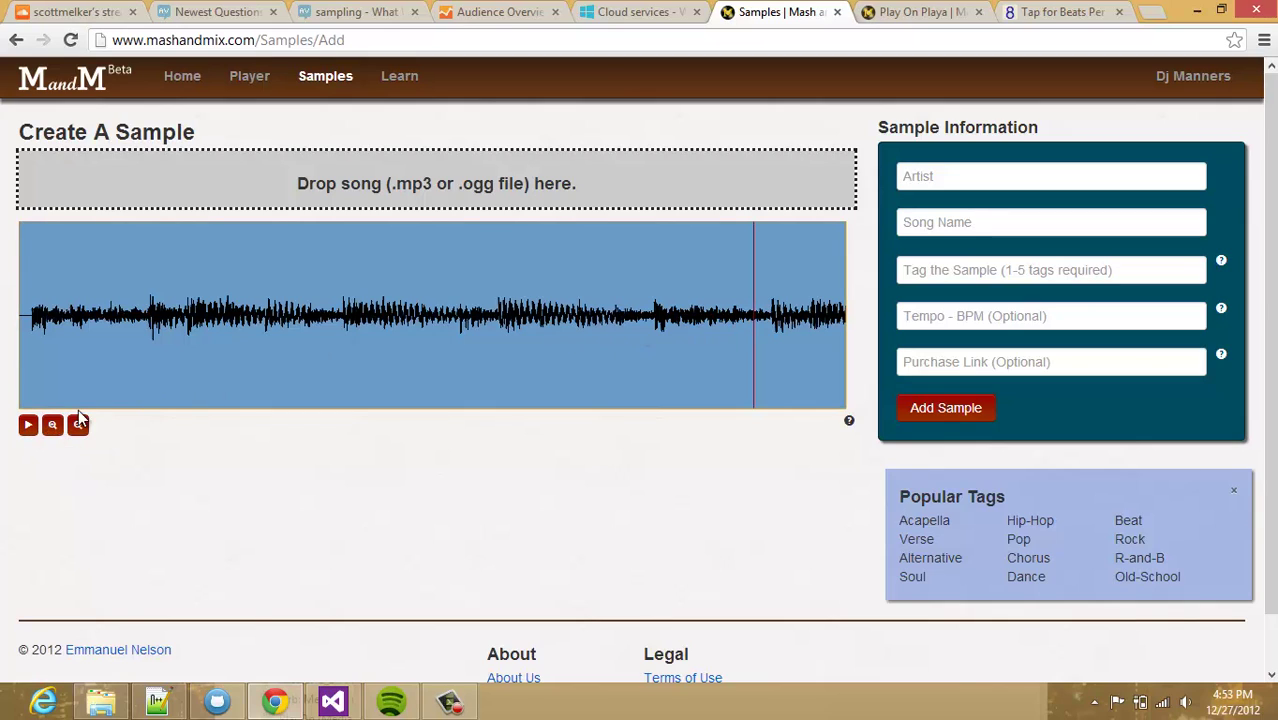
pyautogui.click(30, 426)
pyautogui.click(30, 426)
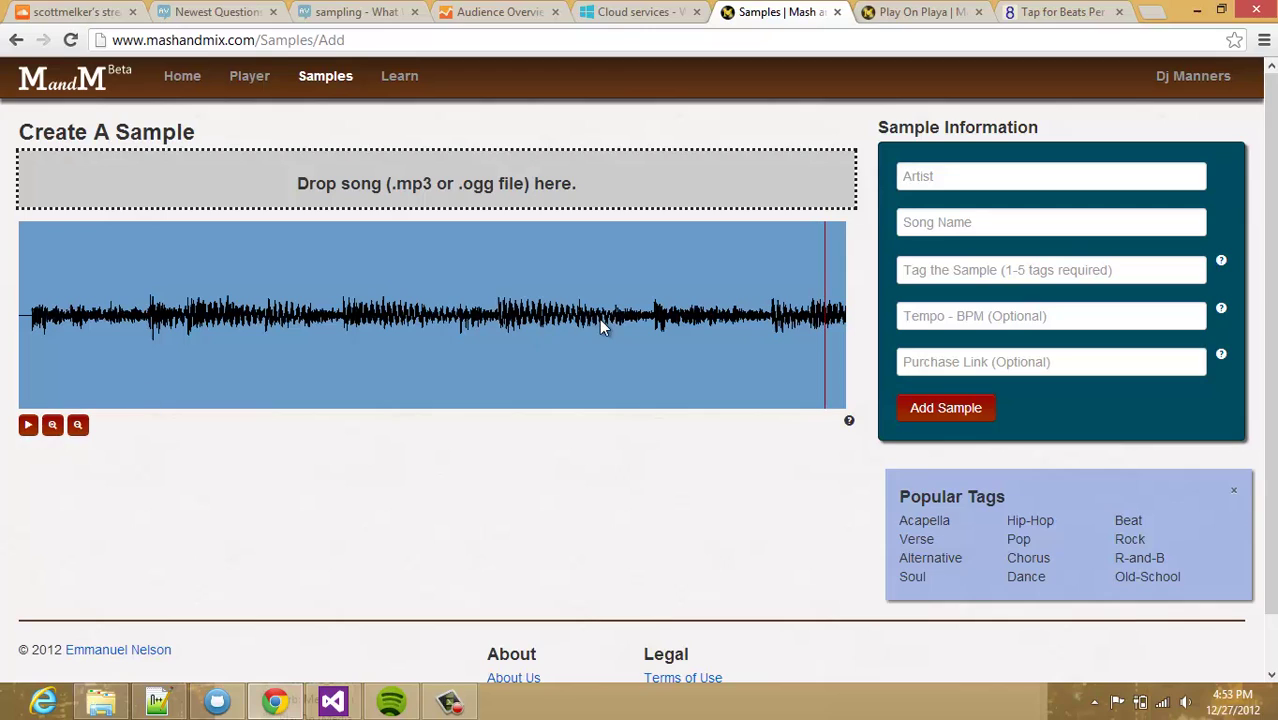
pyautogui.click(601, 320)
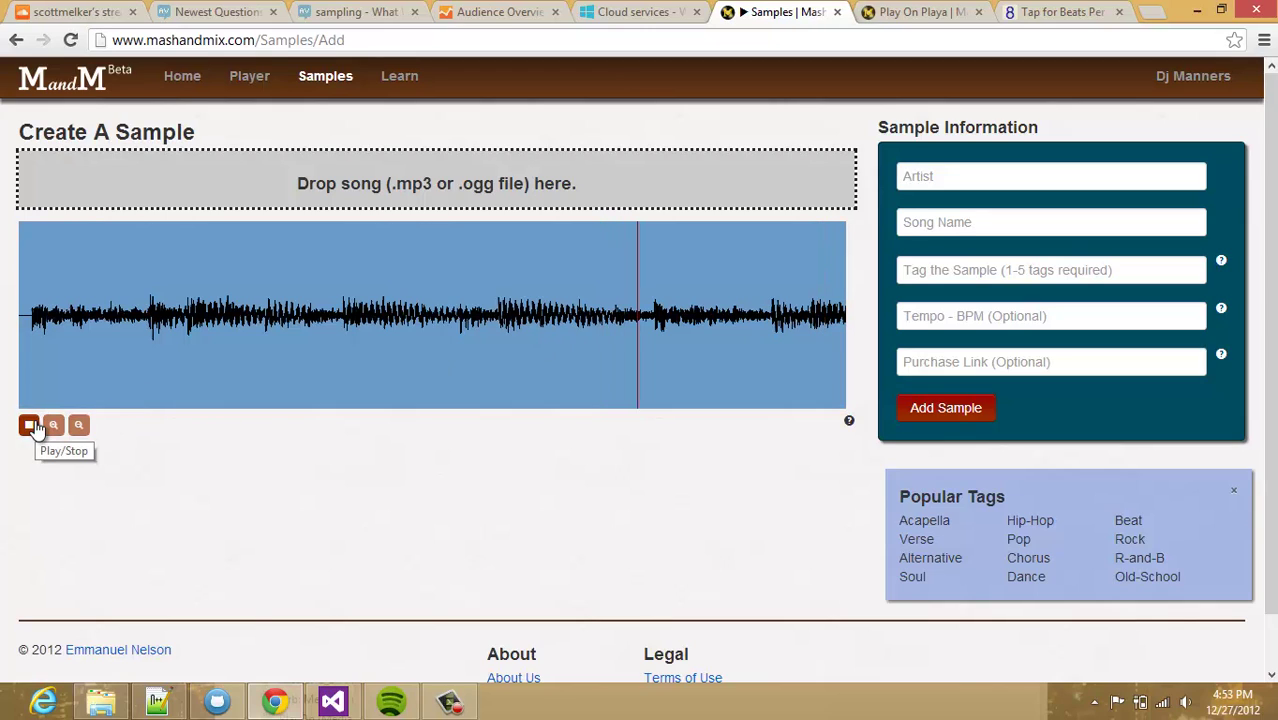
pyautogui.click(30, 426)
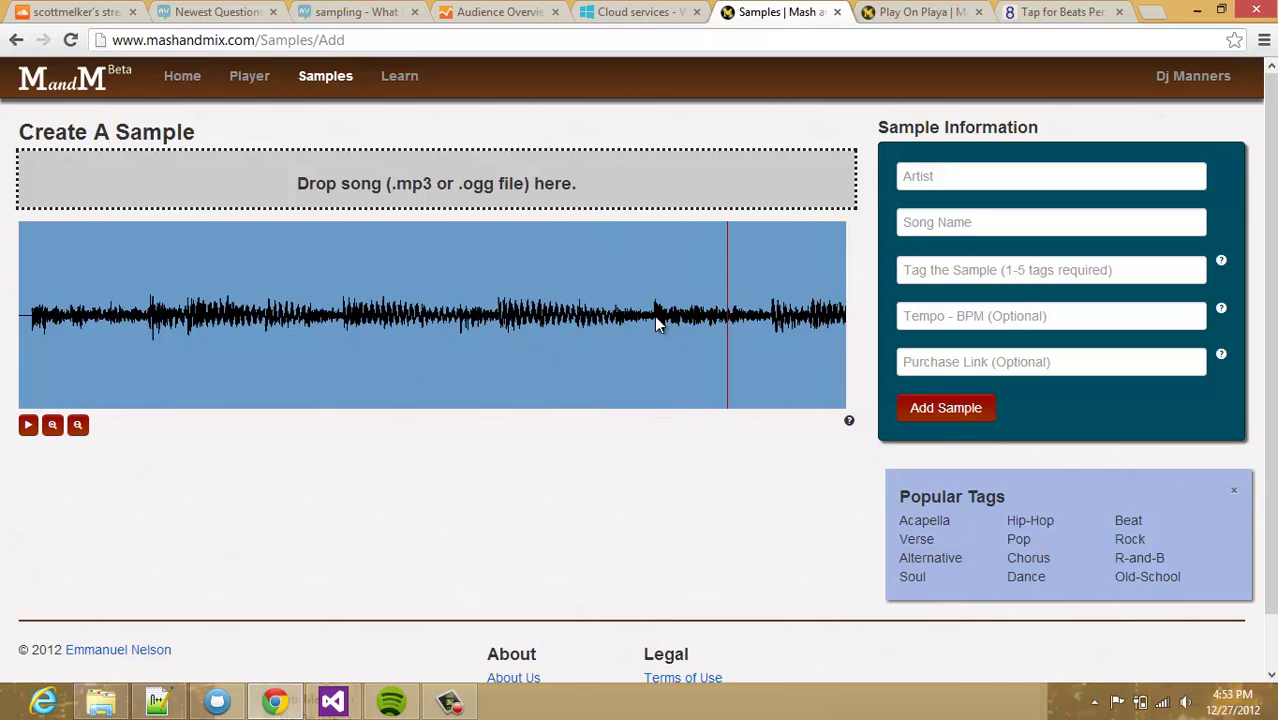
# - Select the waveform from the first audible note to the attack about three quarters across, preview the selection and fine-tune its edges
pyautogui.moveTo(653, 318); pyautogui.dragTo(31, 326)
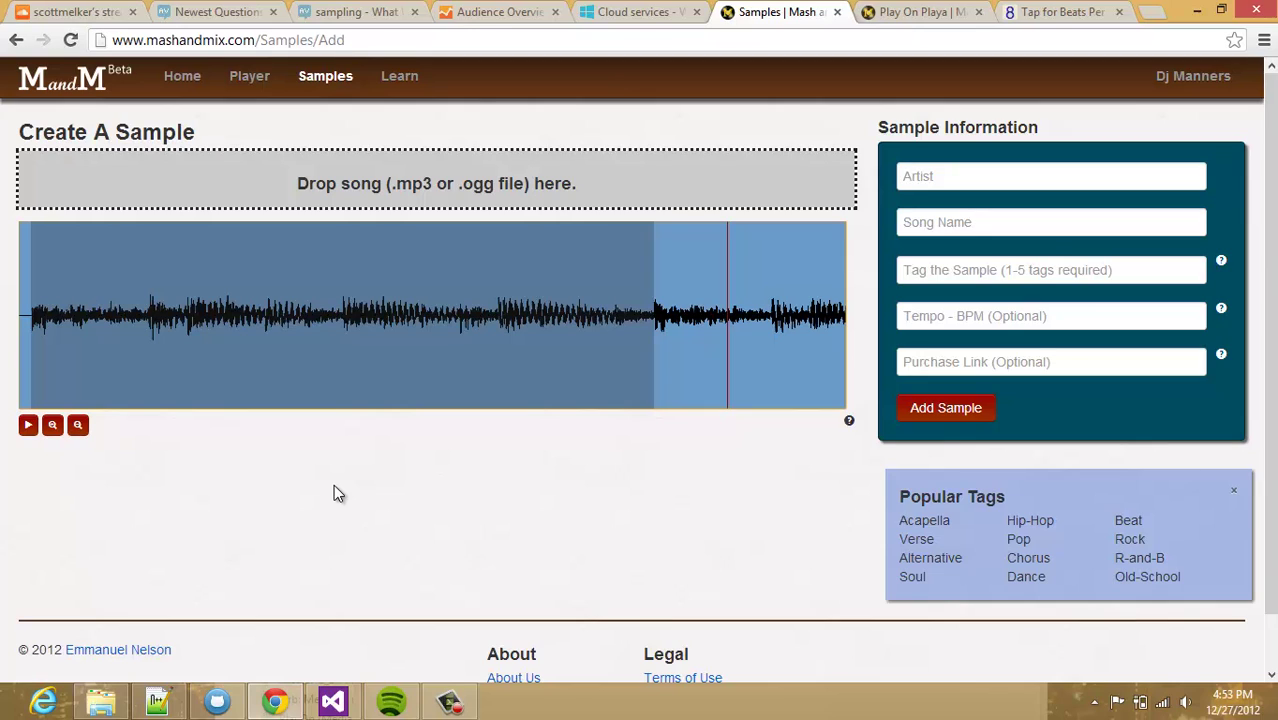
pyautogui.click(28, 425)
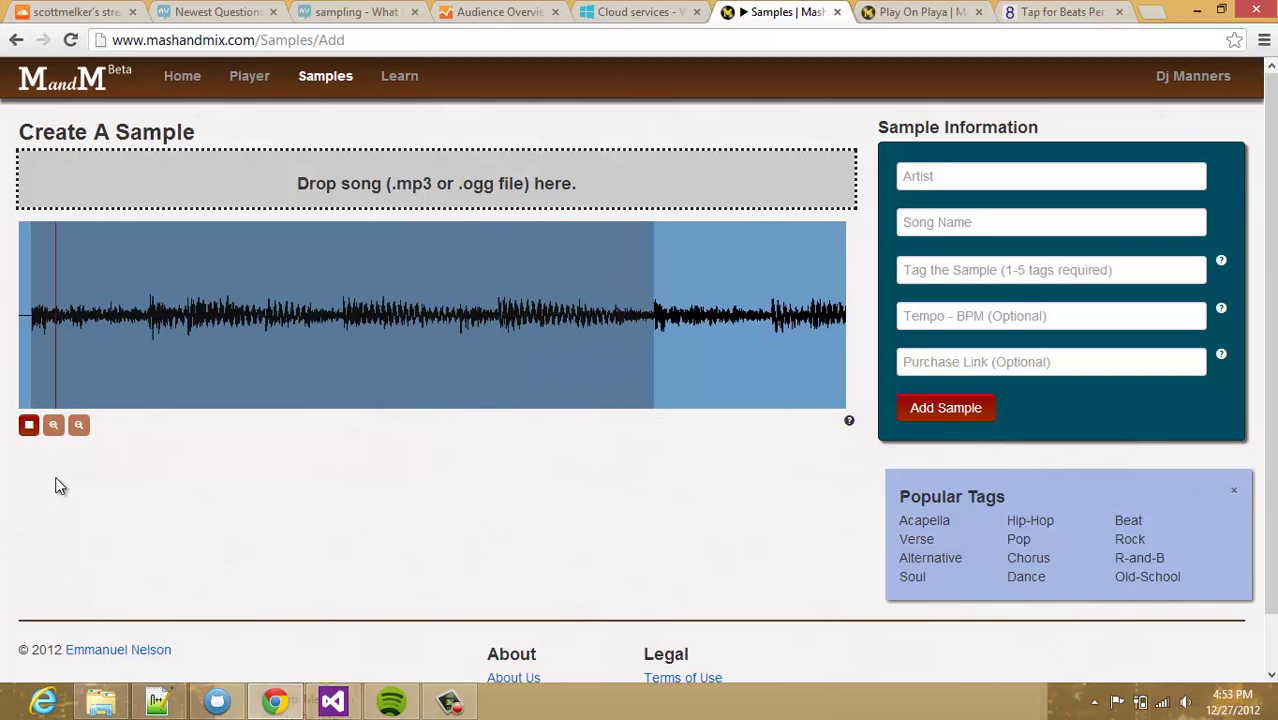
pyautogui.click(28, 425)
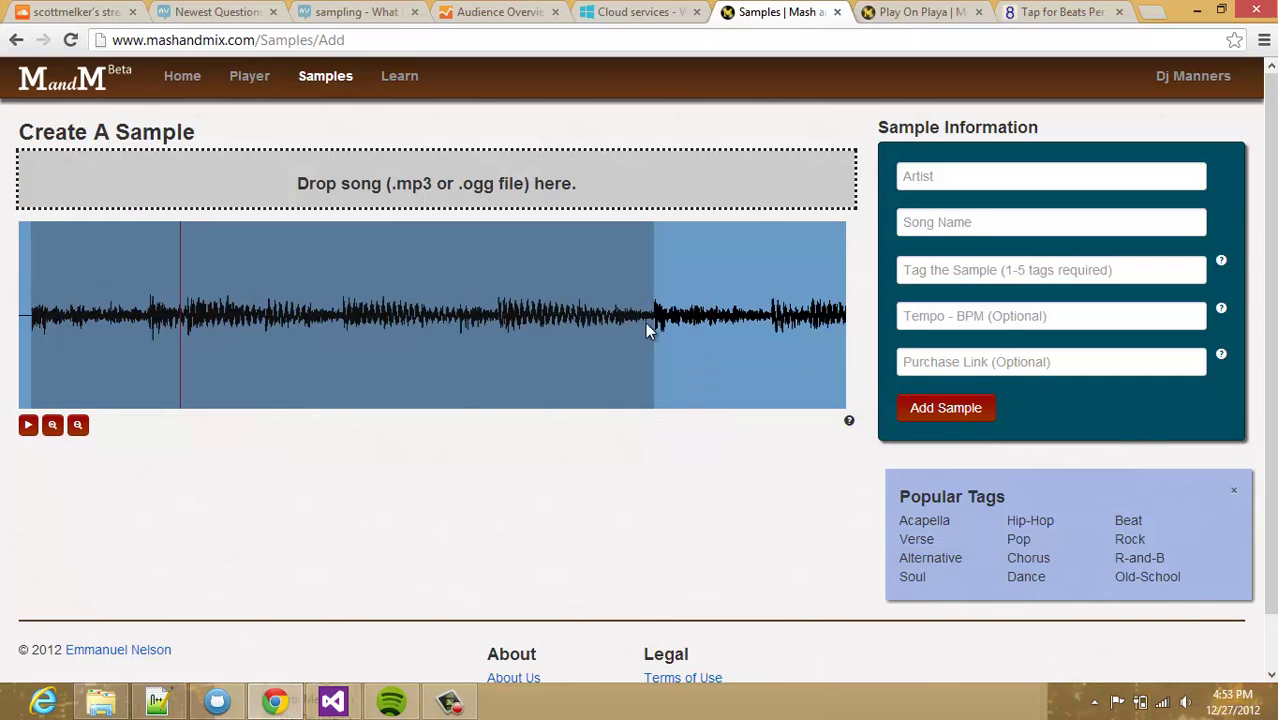
pyautogui.moveTo(655, 274)
pyautogui.mouseDown()
pyautogui.moveTo(602, 277)
pyautogui.moveTo(744, 282)
pyautogui.moveTo(651, 280)
pyautogui.mouseUp()
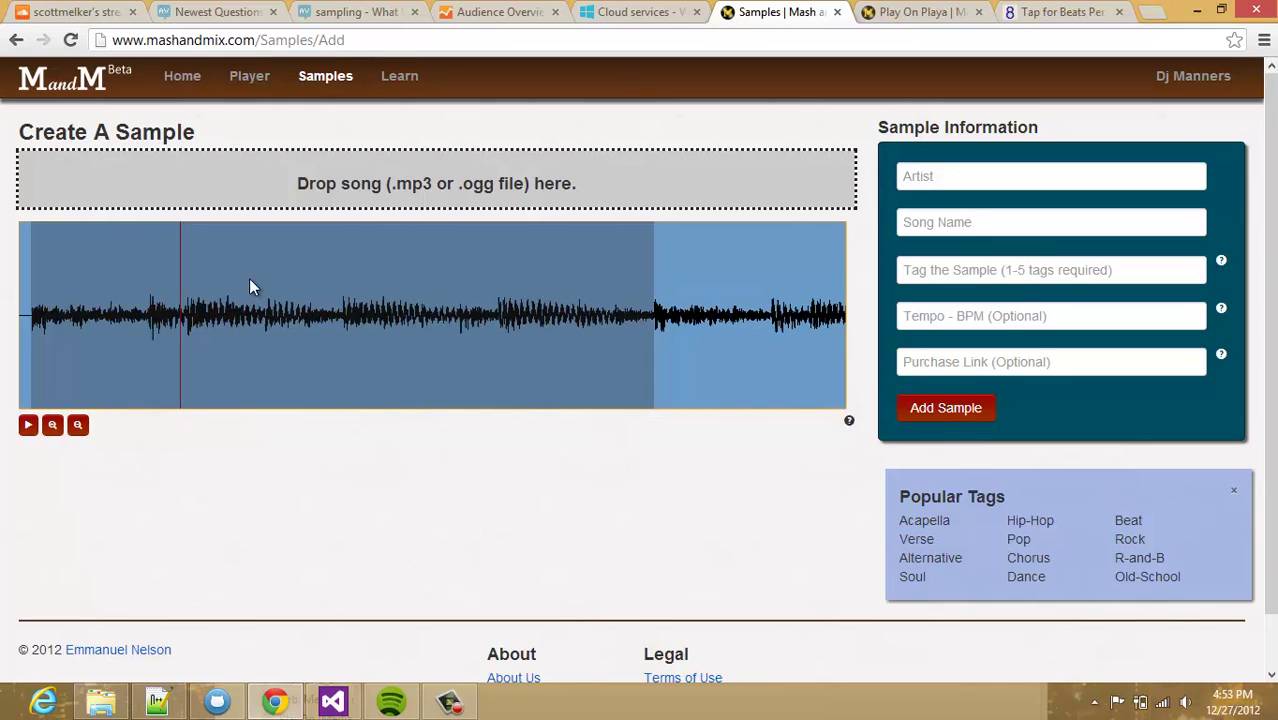
pyautogui.moveTo(31, 285)
pyautogui.mouseDown()
pyautogui.moveTo(58, 292)
pyautogui.moveTo(31, 288)
pyautogui.mouseUp()
# - Enter Rihanna as the artist and Stay as the song name in the sample information
pyautogui.click(980, 187)
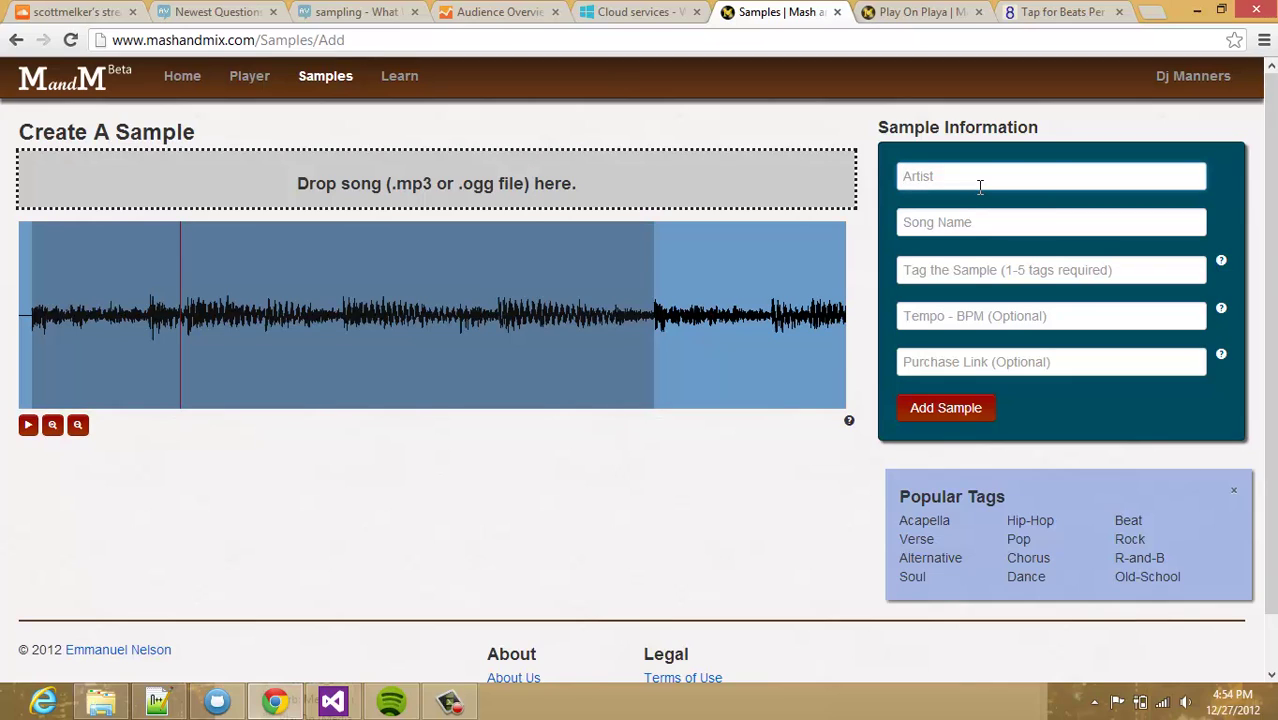
pyautogui.write('Ri')
pyautogui.press('Down')
pyautogui.press('Return')
pyautogui.click(957, 217)
pyautogui.write('Stay')
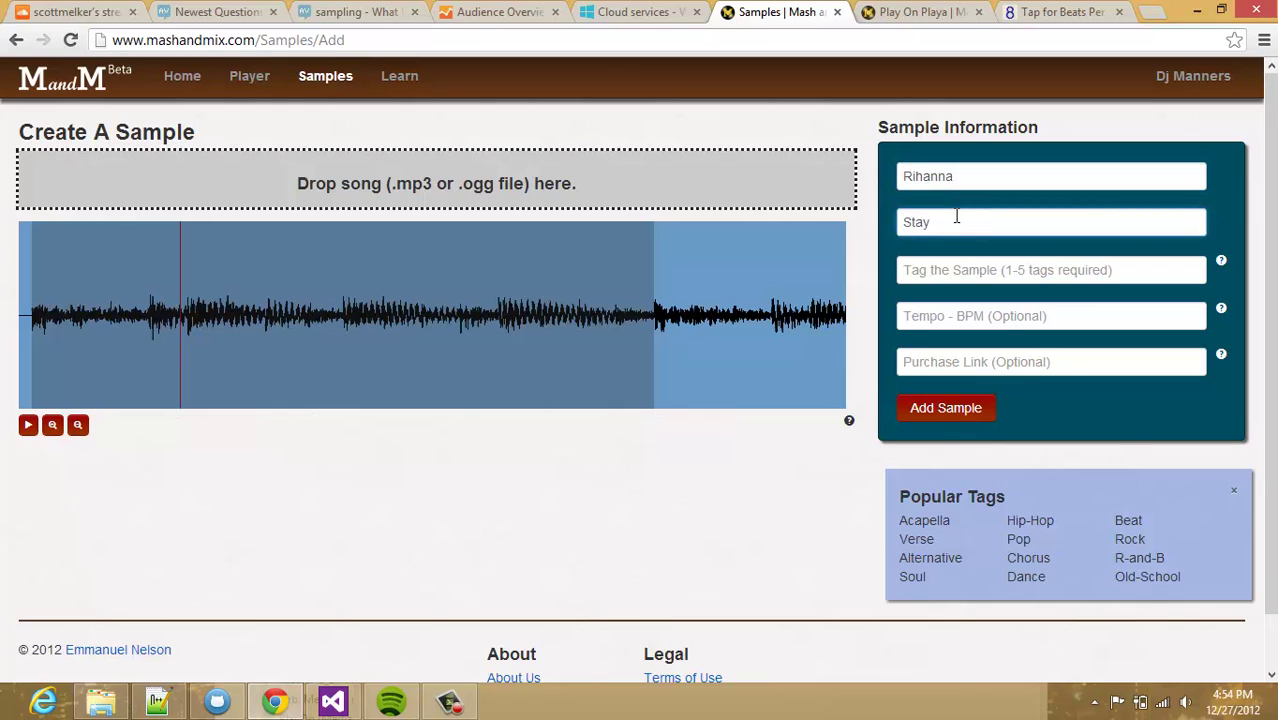
# - Open the site's own Bpm Calculator from the usage help for the tempo value
pyautogui.click(970, 275)
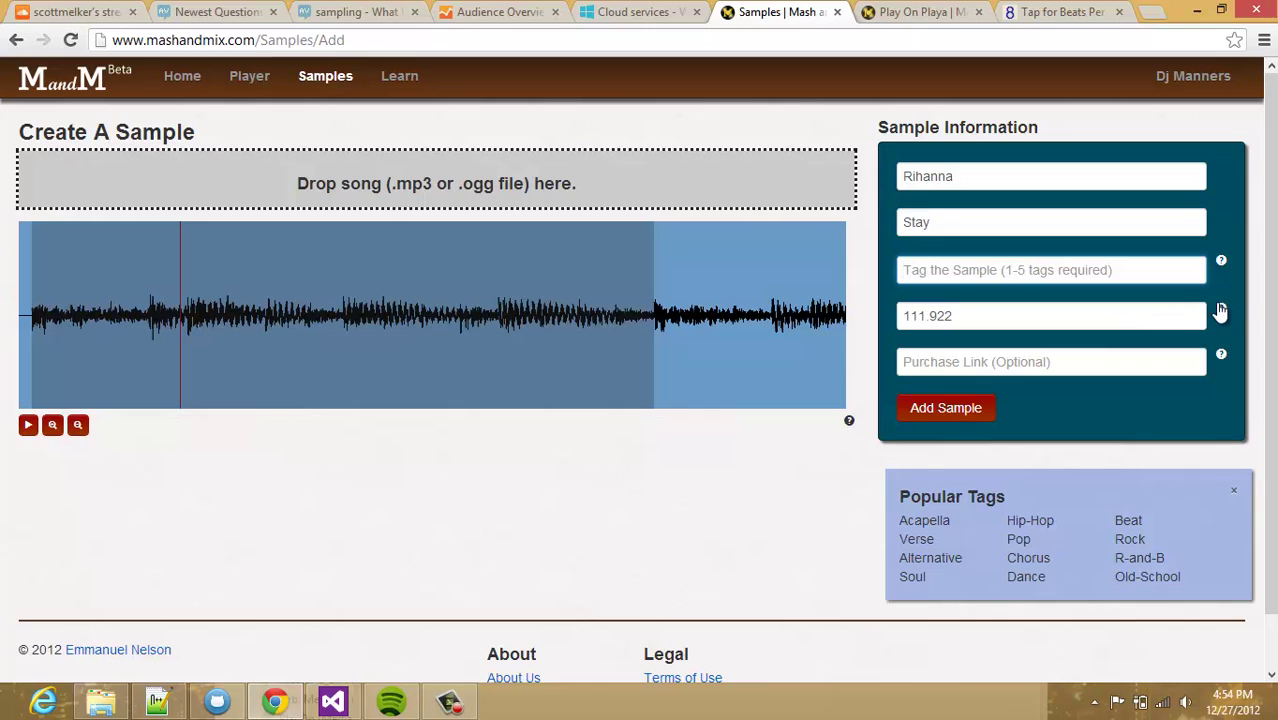
pyautogui.moveTo(1221, 308)
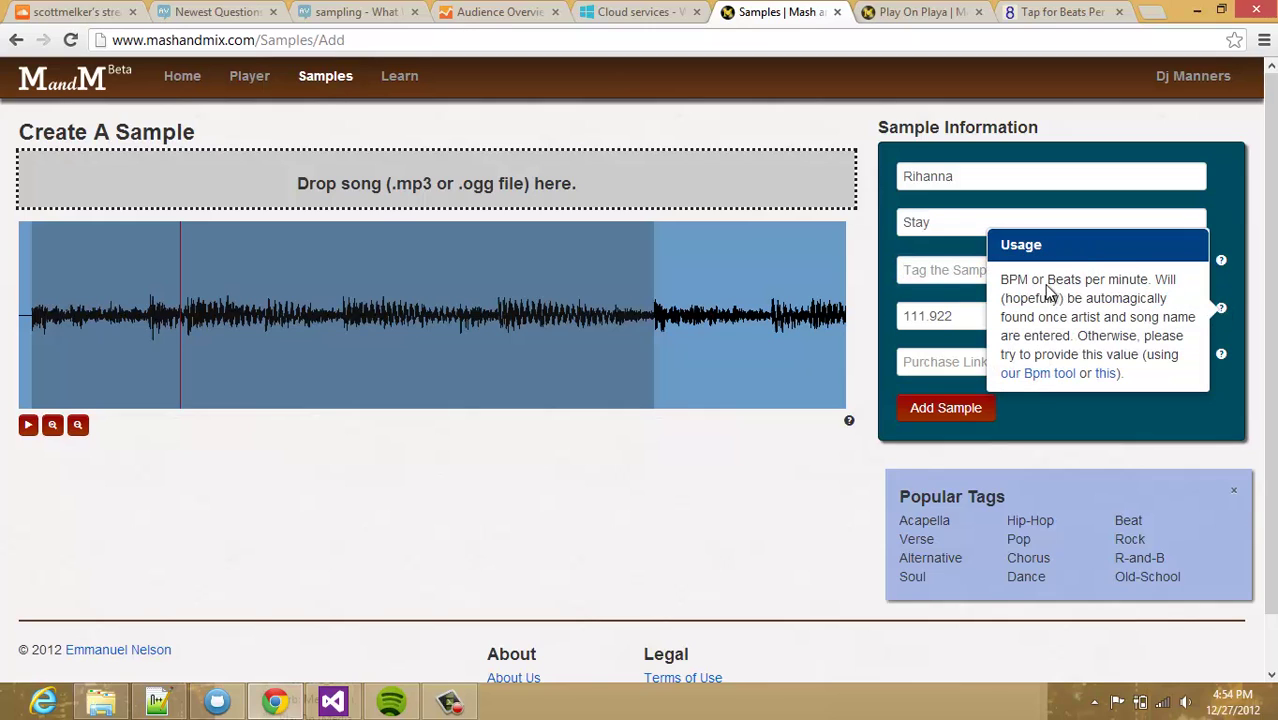
pyautogui.click(1018, 376)
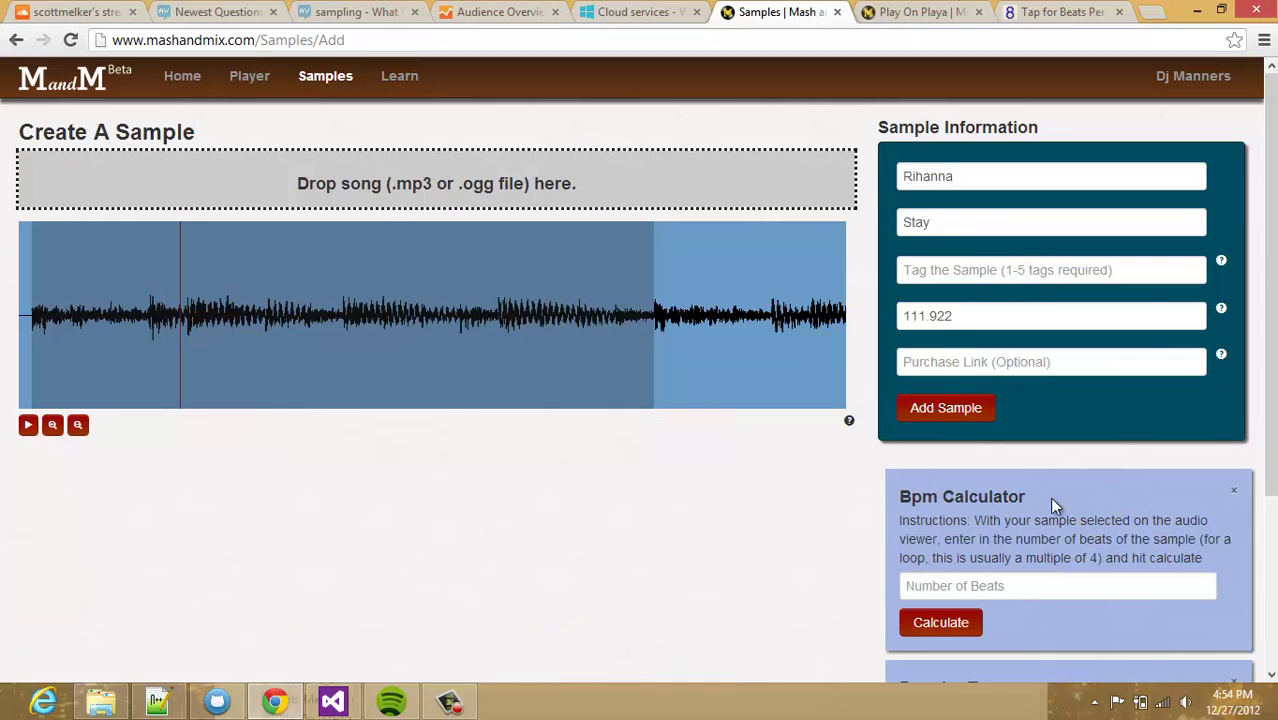
# - View the external all8.com beat-tapping tool linked in the tempo help and close it again
pyautogui.click(1219, 309)
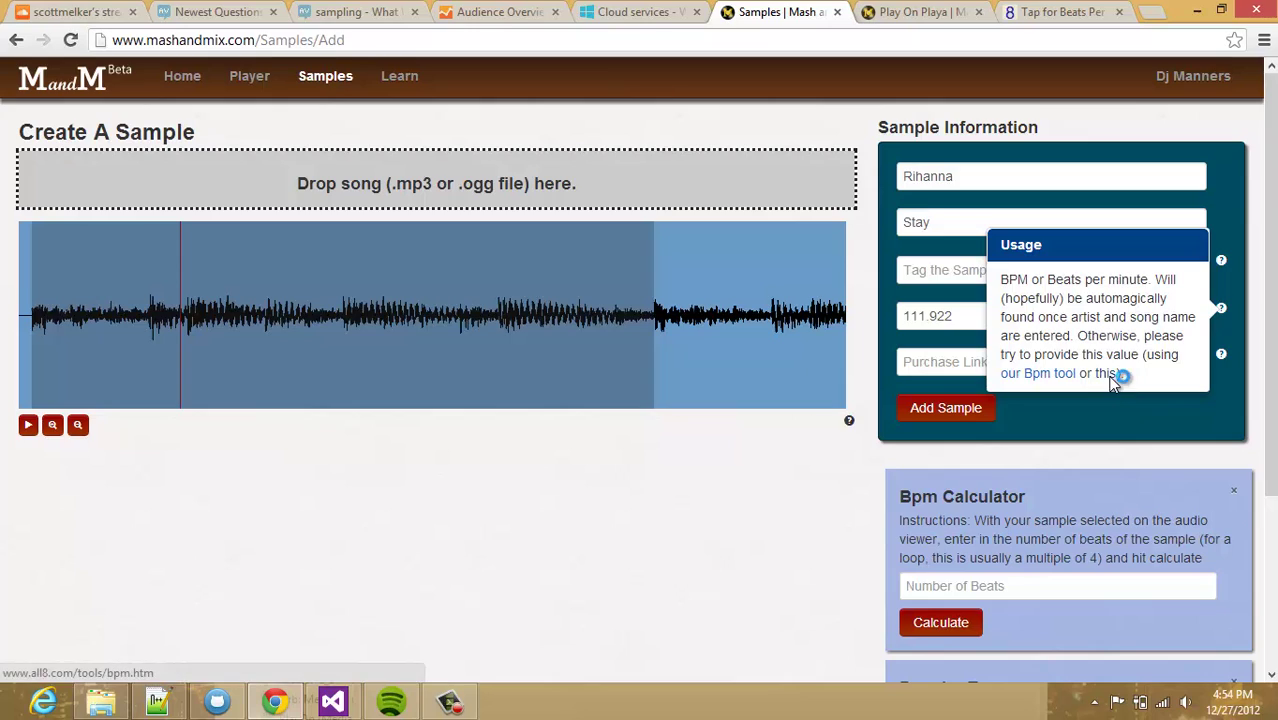
pyautogui.click(1107, 374)
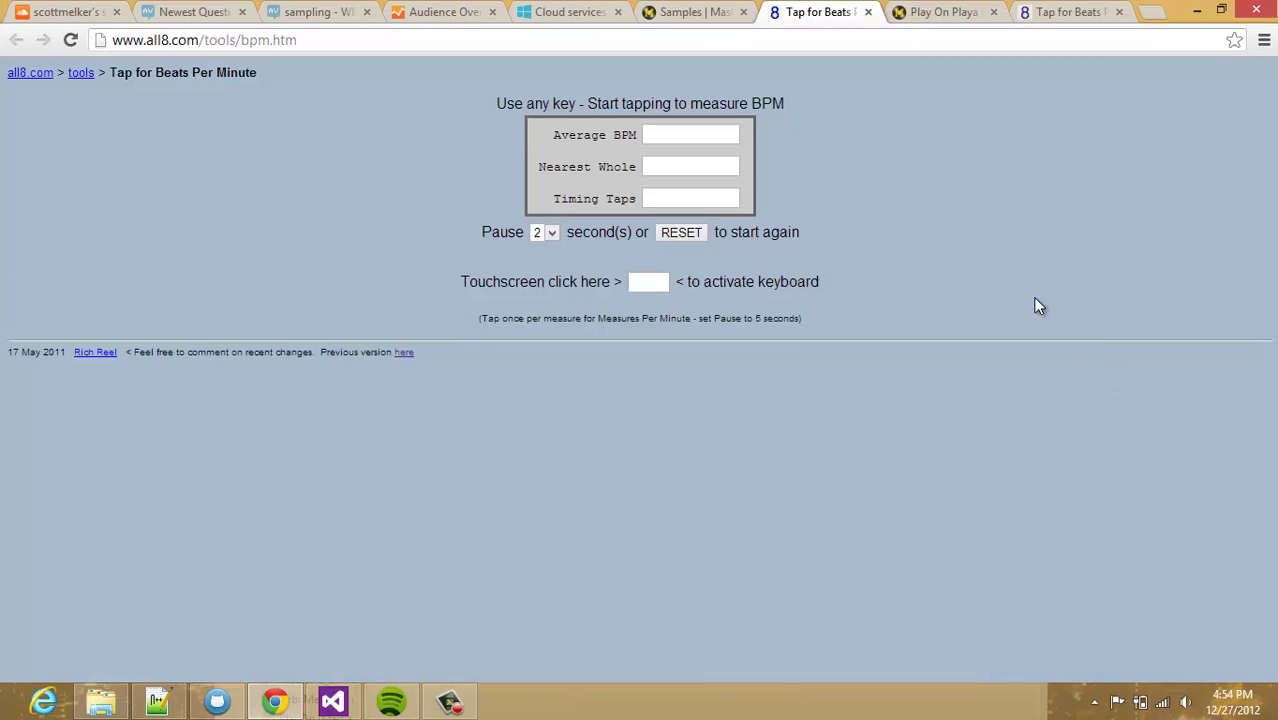
pyautogui.click(868, 12)
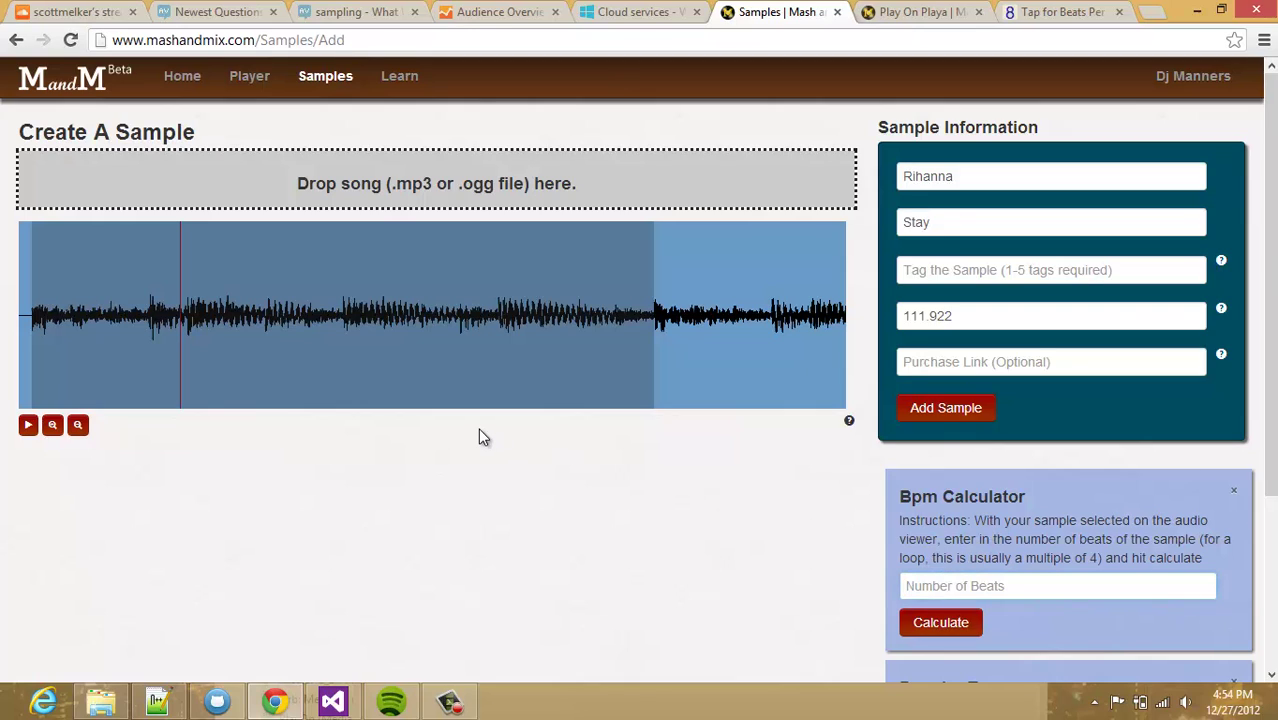
# - Calculate the selected sample's tempo from a count of 16 beats
pyautogui.write('16')
pyautogui.click(945, 622)
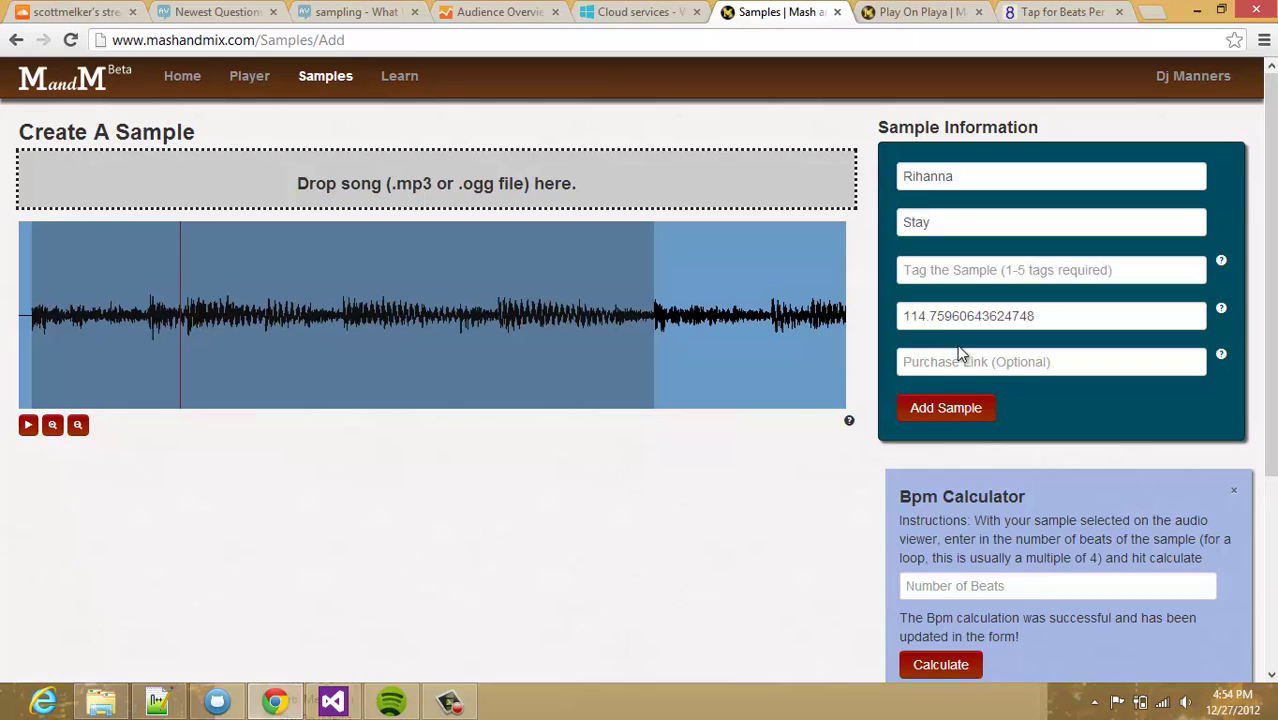
# - Tag the sample with the suggested tags Piano and Pop
pyautogui.click(968, 270)
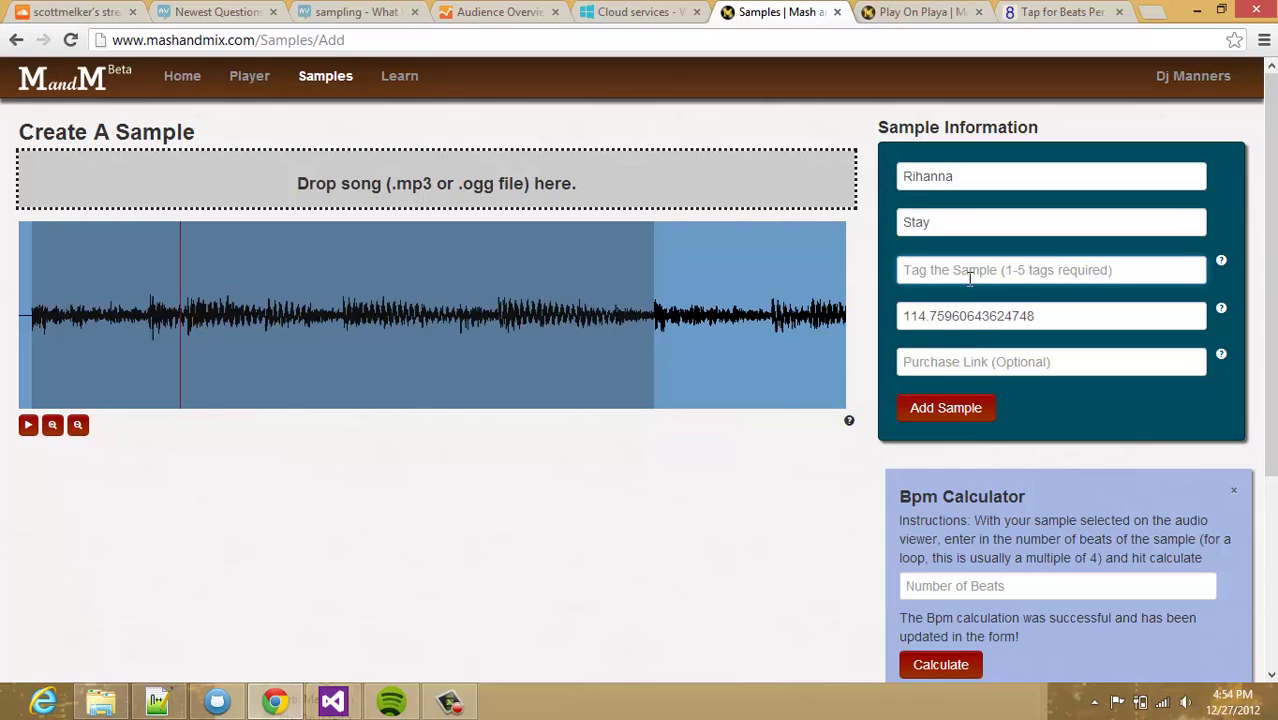
pyautogui.write('pi')
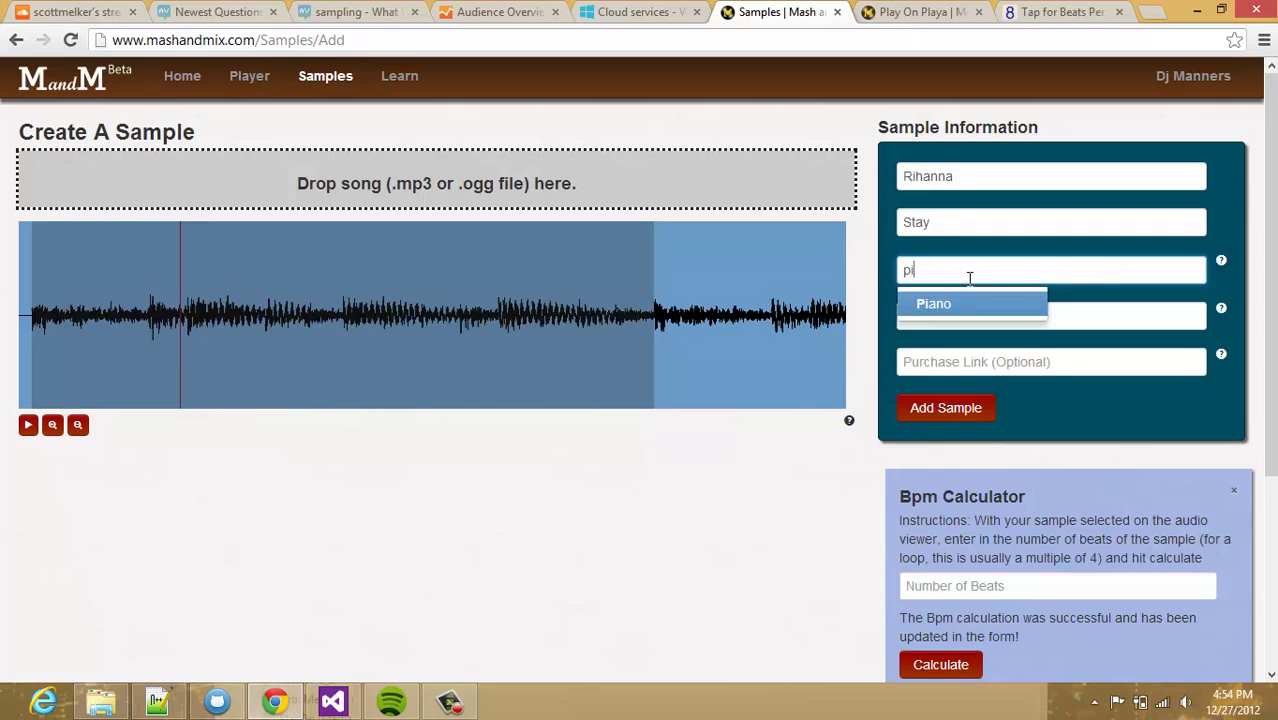
pyautogui.press('Return')
pyautogui.write('pop')
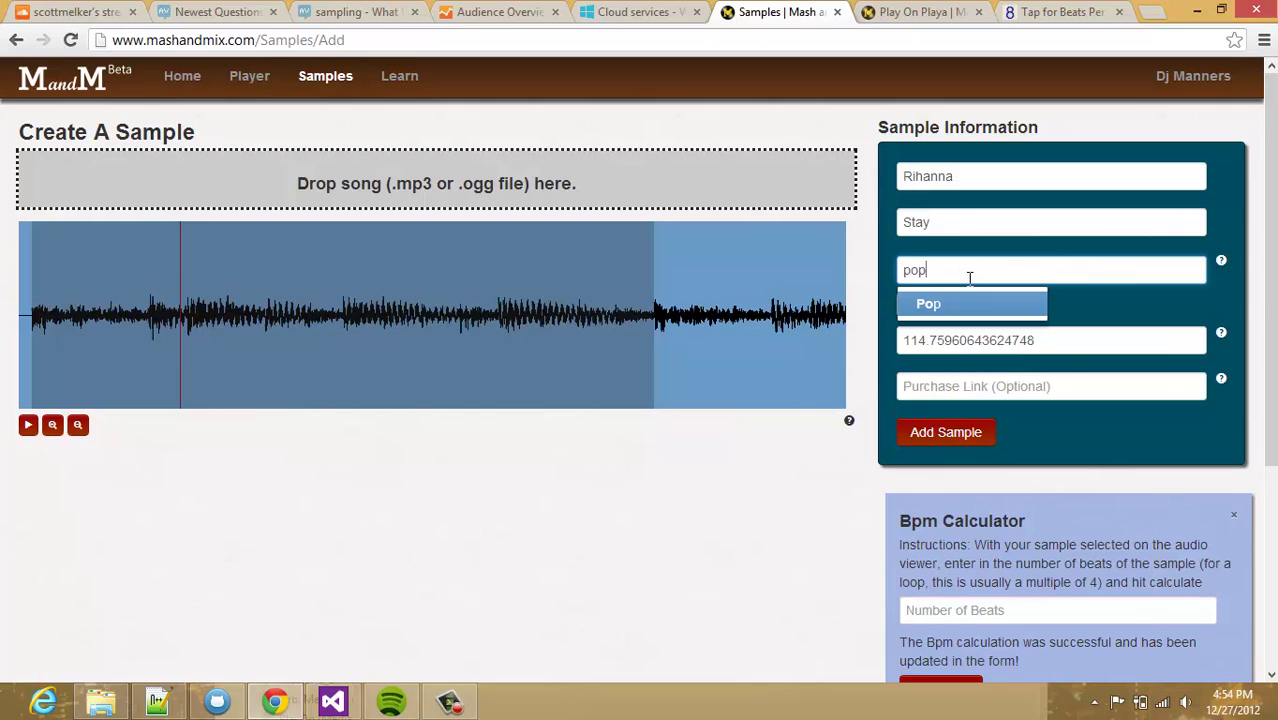
pyautogui.press('Return')
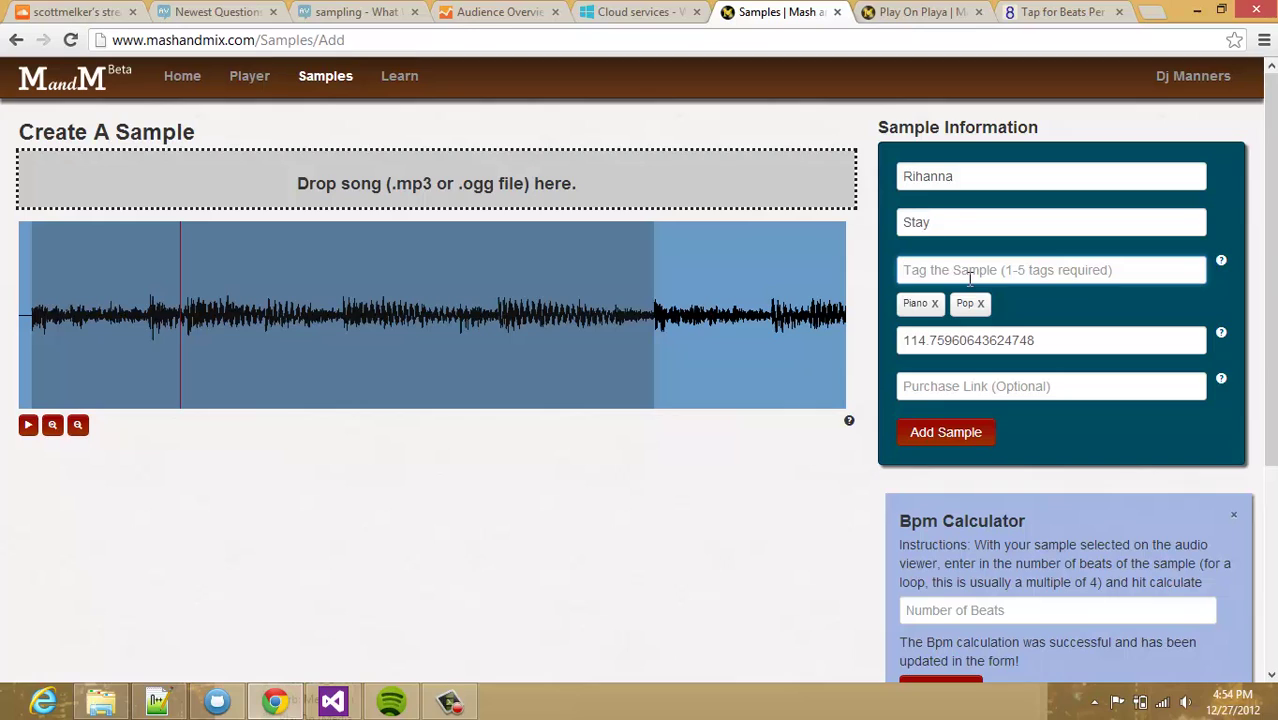
pyautogui.write('i')
pyautogui.press('BackSpace')
# - Search amazon.com for "rihanna stay" in a new browser tab
pyautogui.click(1153, 14)
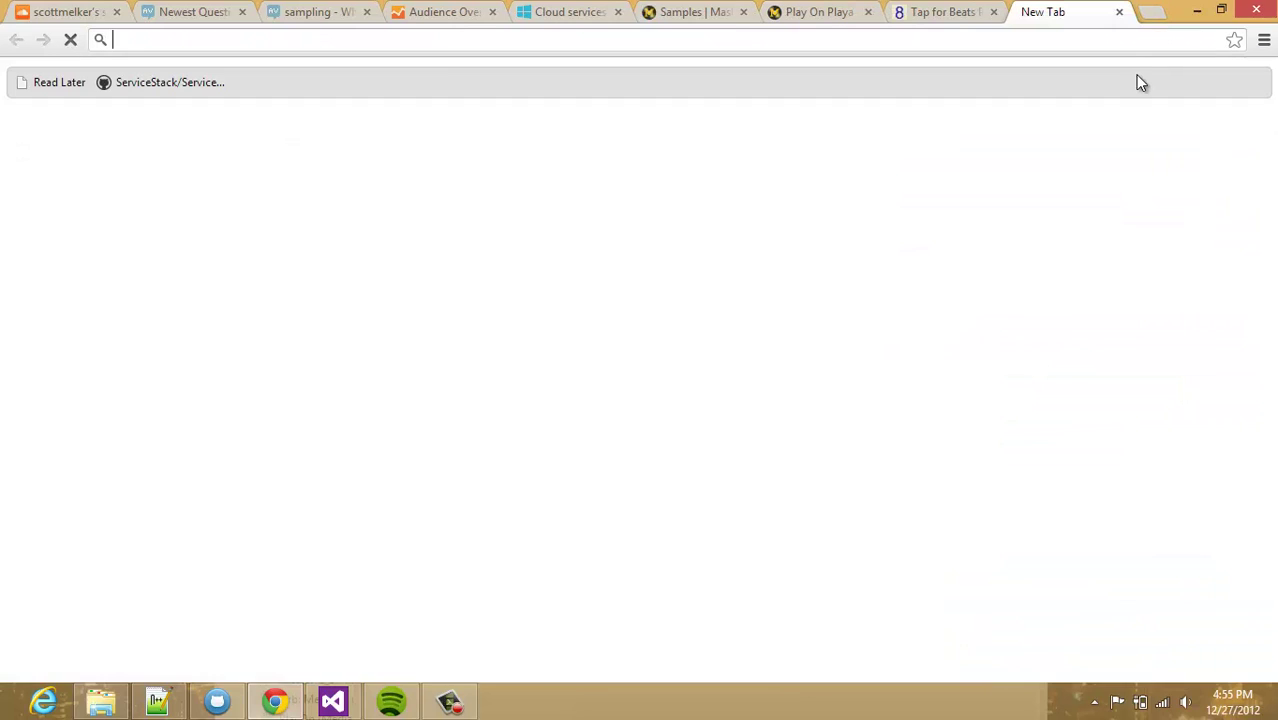
pyautogui.write('a')
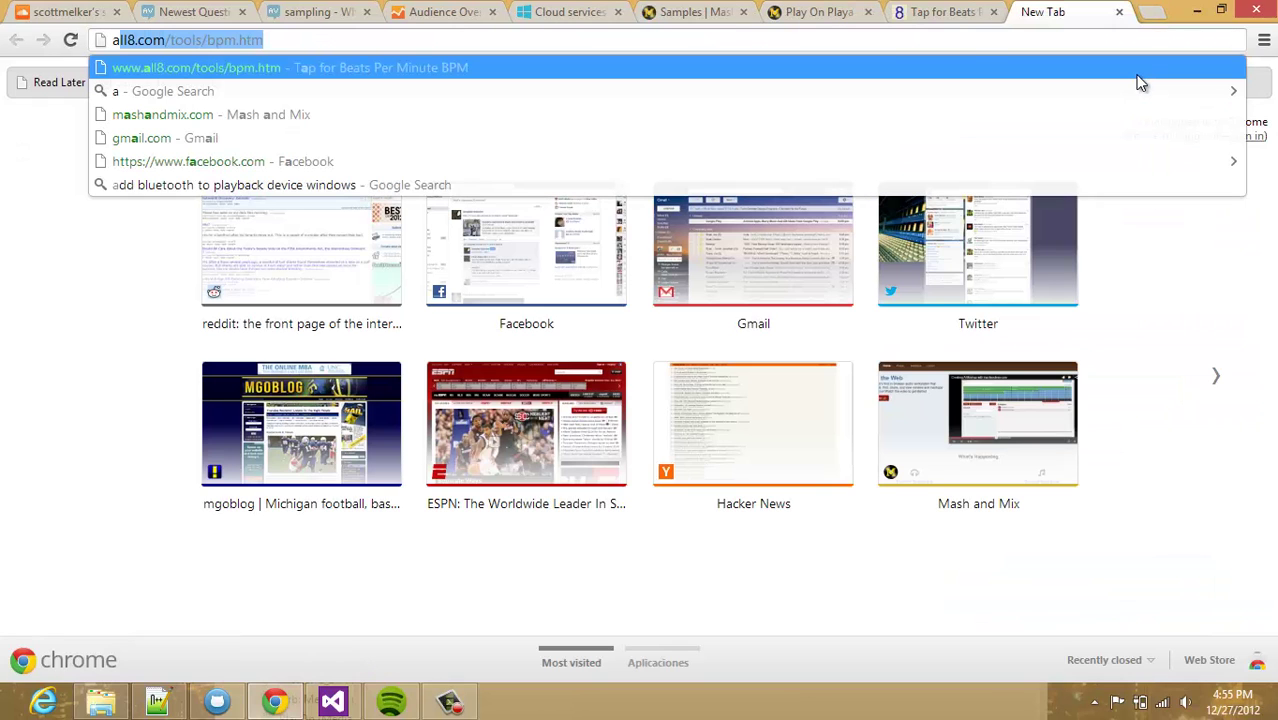
pyautogui.press('Tab')
pyautogui.write('rihanna stay')
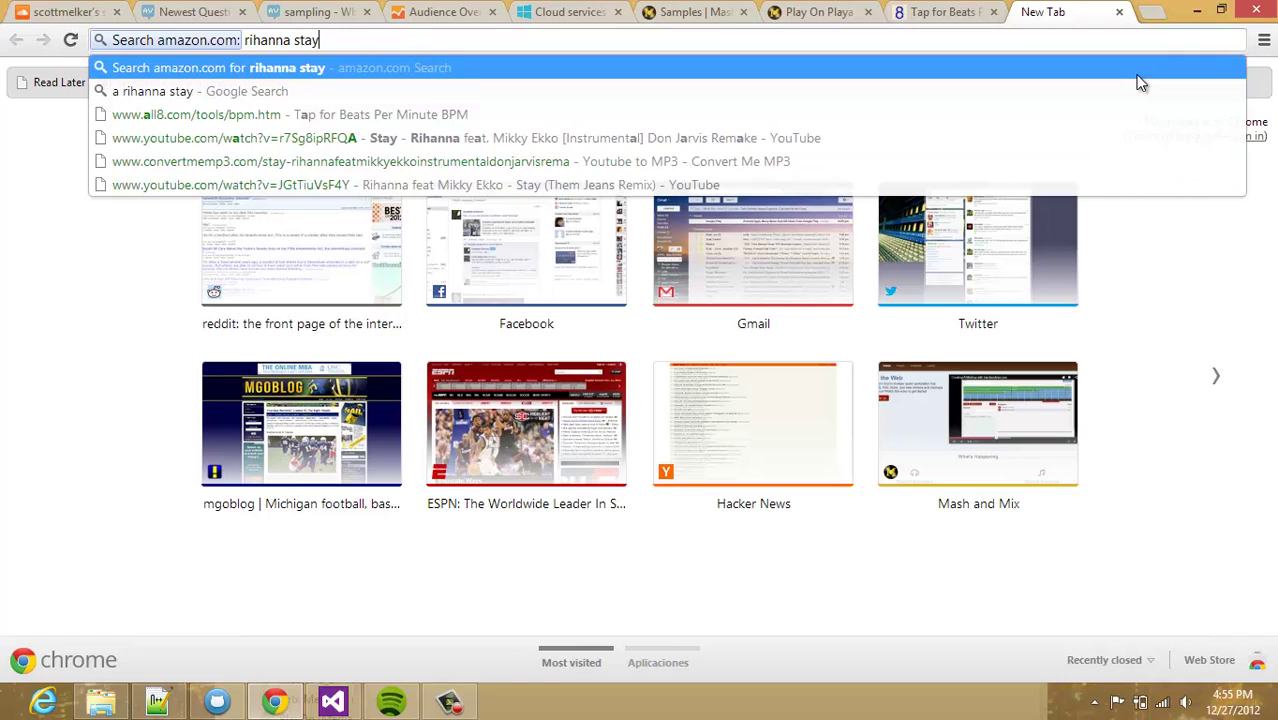
pyautogui.press('Return')
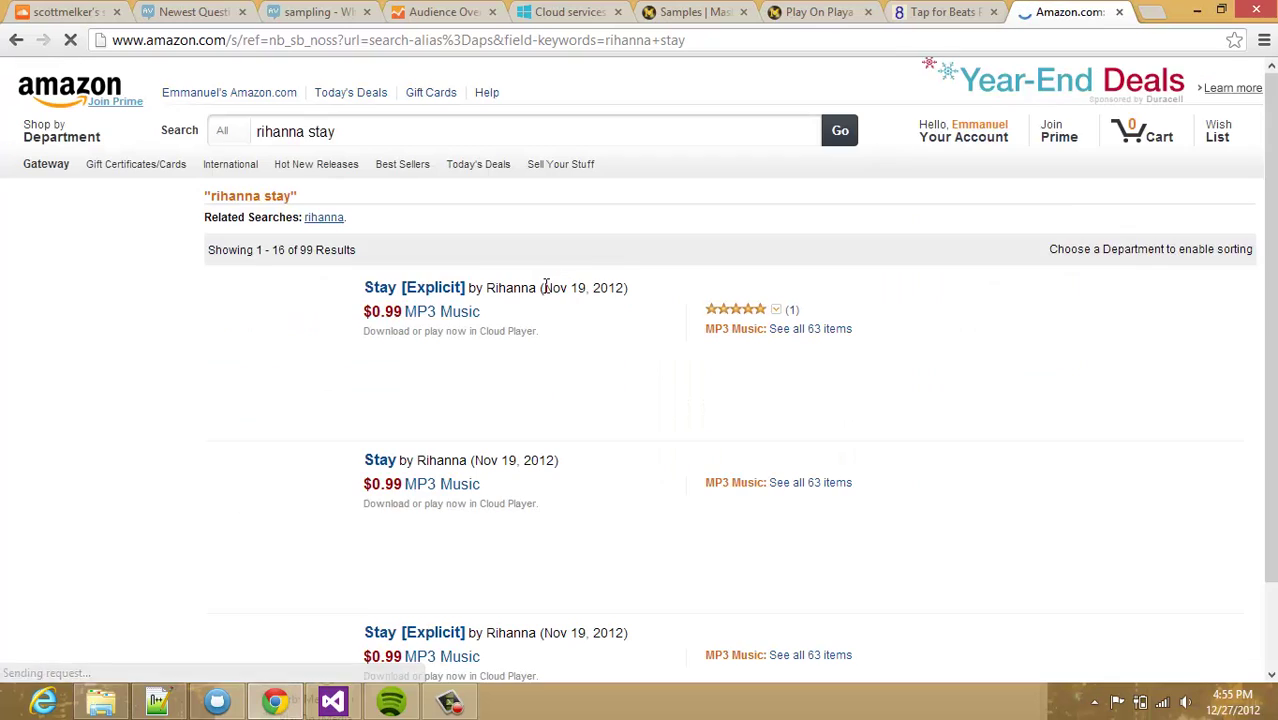
# - Copy the link address of the first result, Stay [Explicit], and return to the Create A Sample form
pyautogui.rightClick(408, 298)
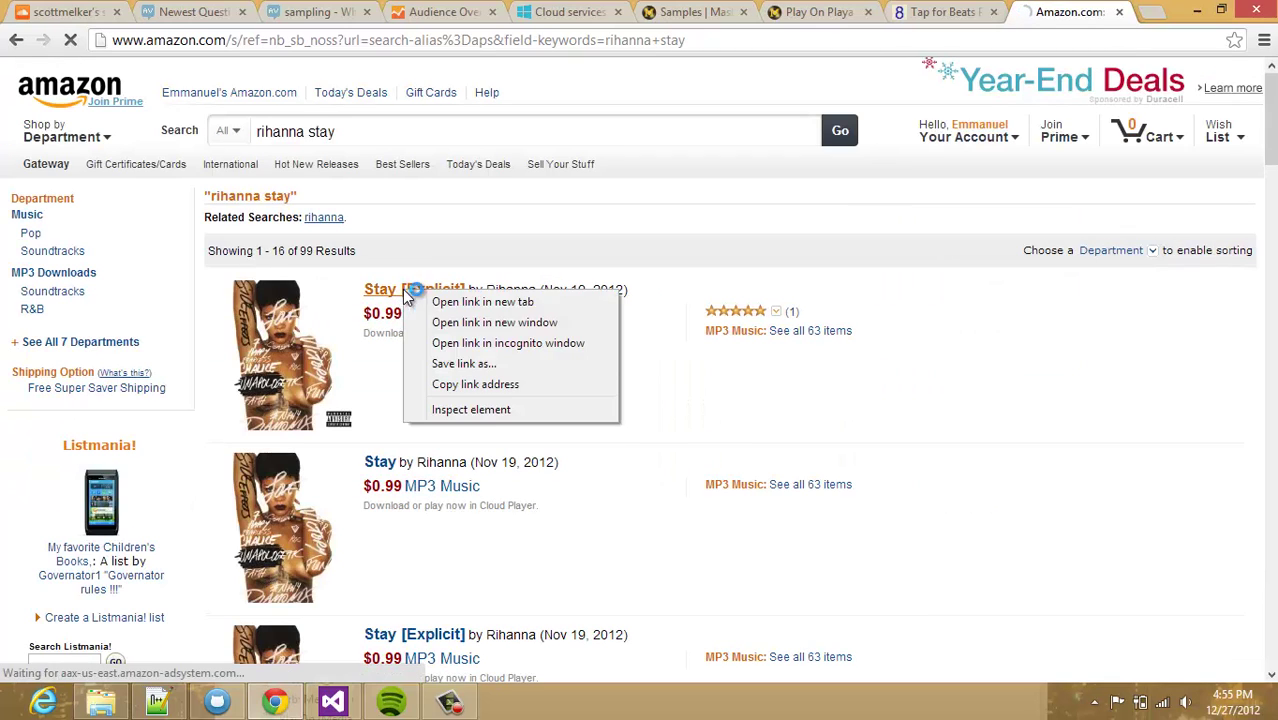
pyautogui.click(473, 386)
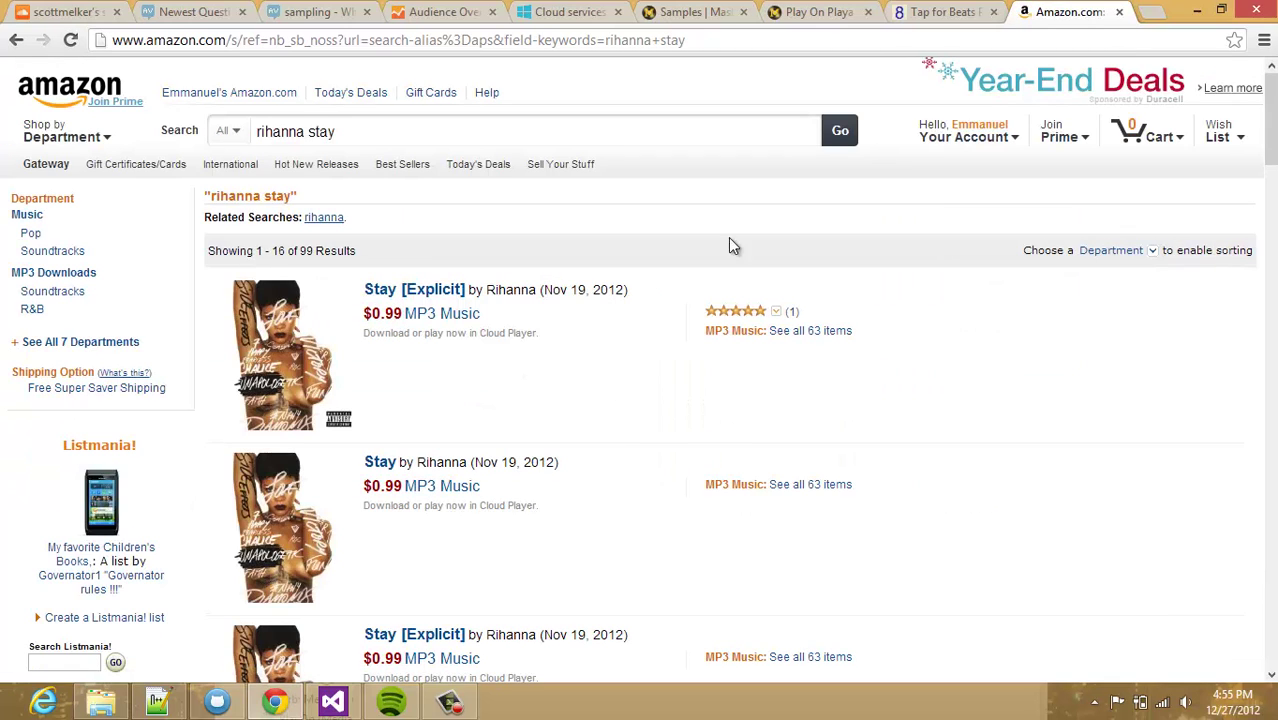
pyautogui.click(743, 11)
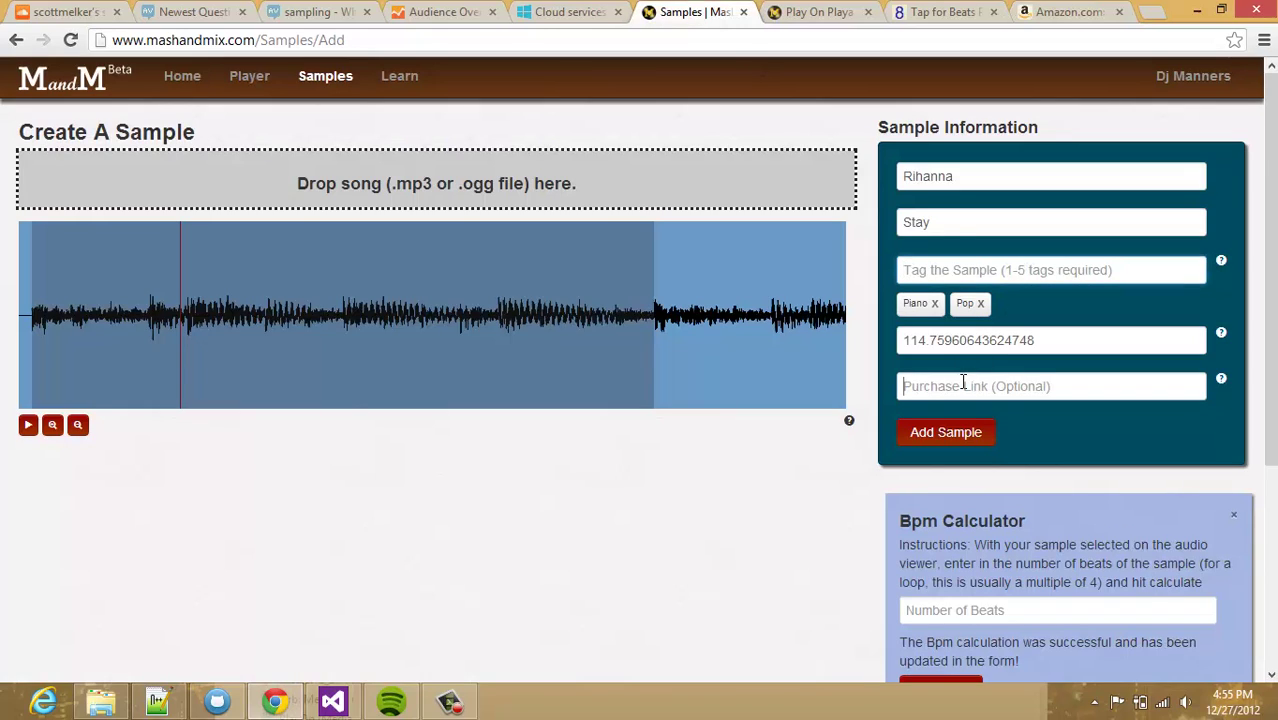
# - Paste the copied Amazon address as the purchase link and add the Stay sample
pyautogui.hotkey('ctrl', 'v')
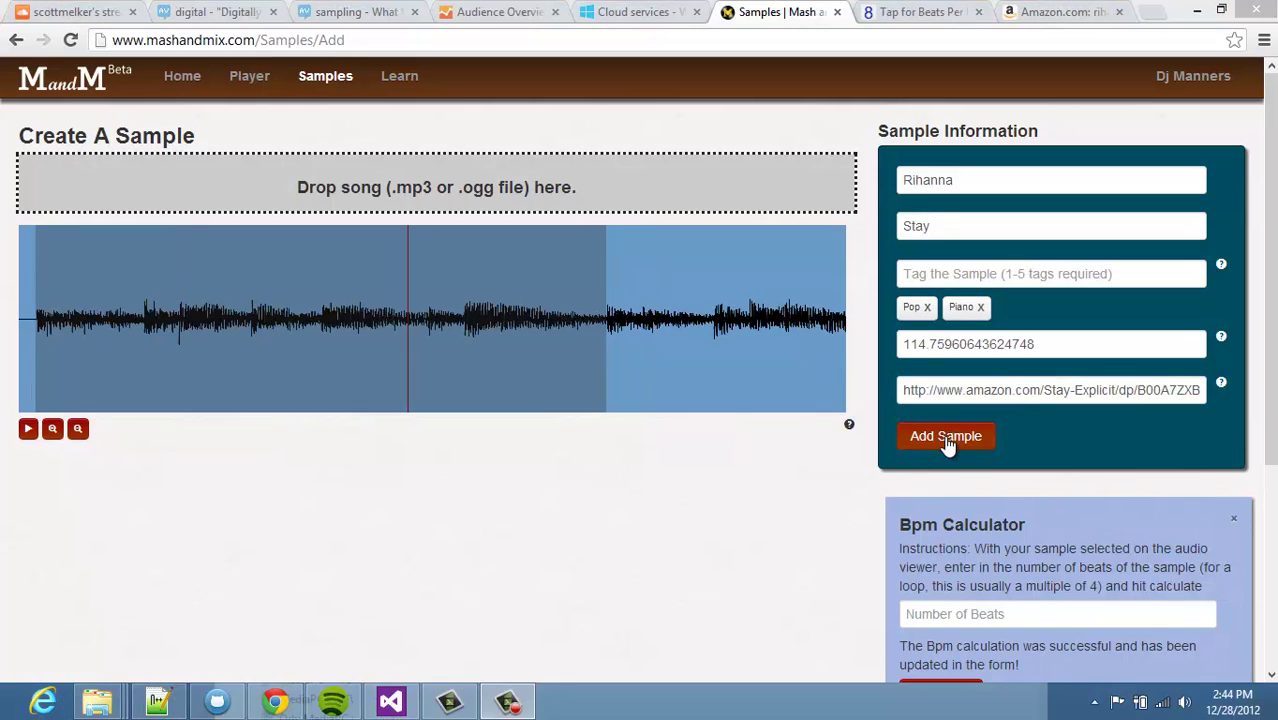
pyautogui.click(948, 443)
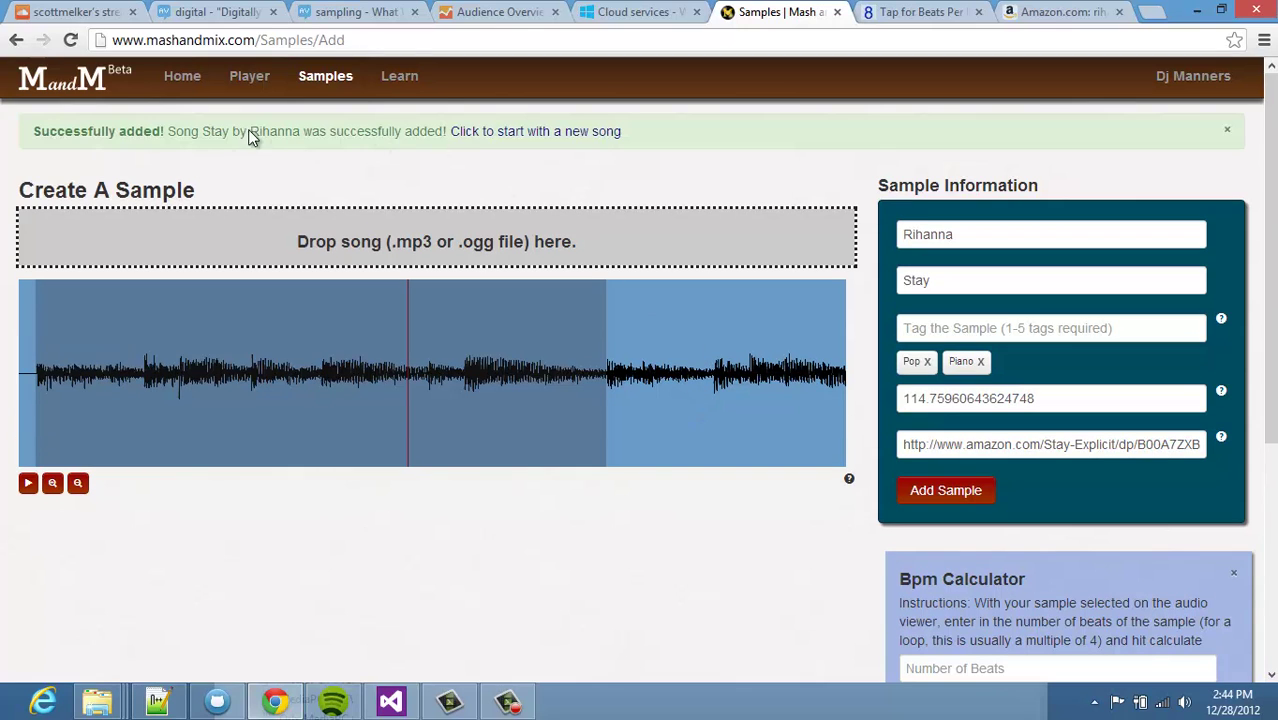
# - Open the Player in a new browser tab and place two Rihanna - Stay samples back to back on the first track
pyautogui.middleClick(249, 78)
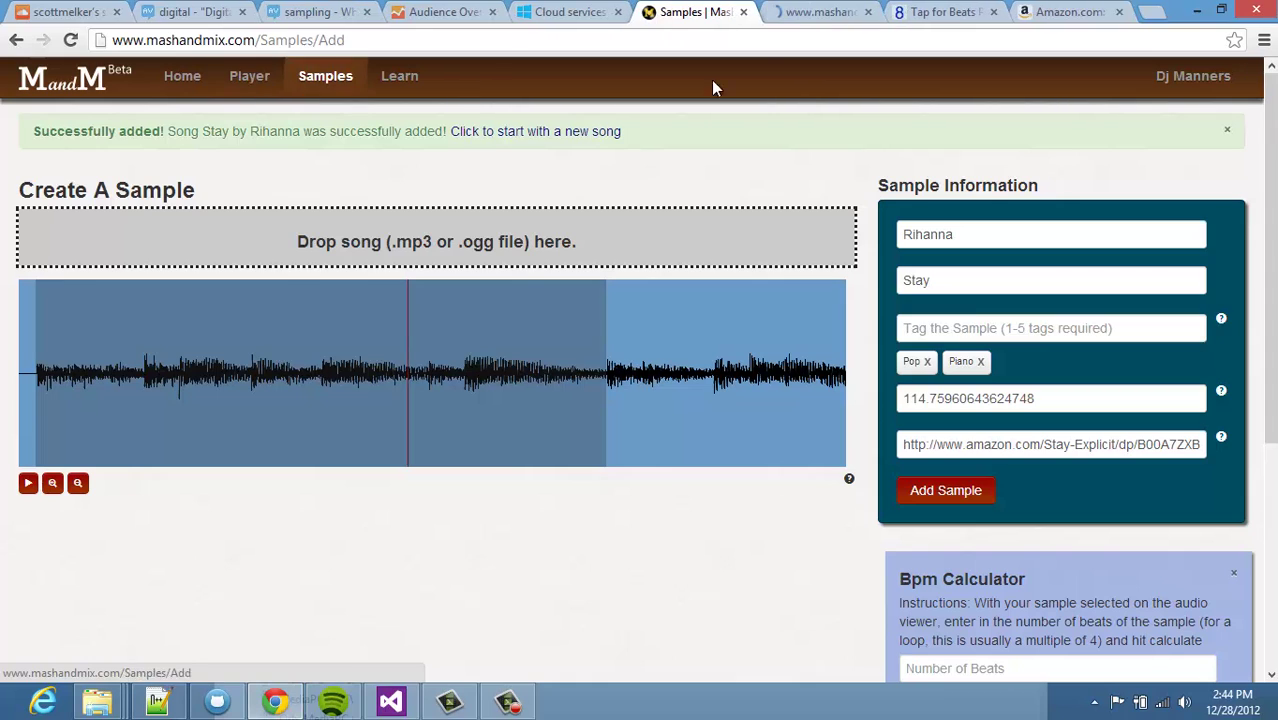
pyautogui.click(814, 13)
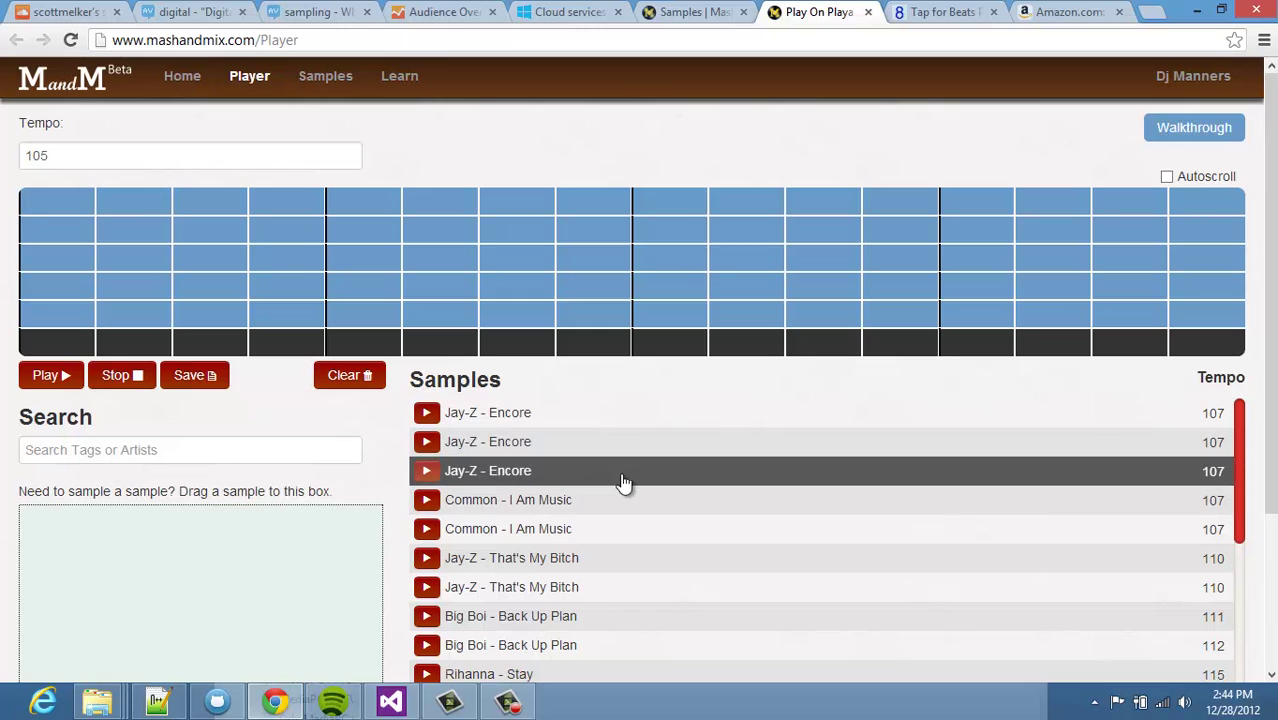
pyautogui.scroll(-1, 640, 560)
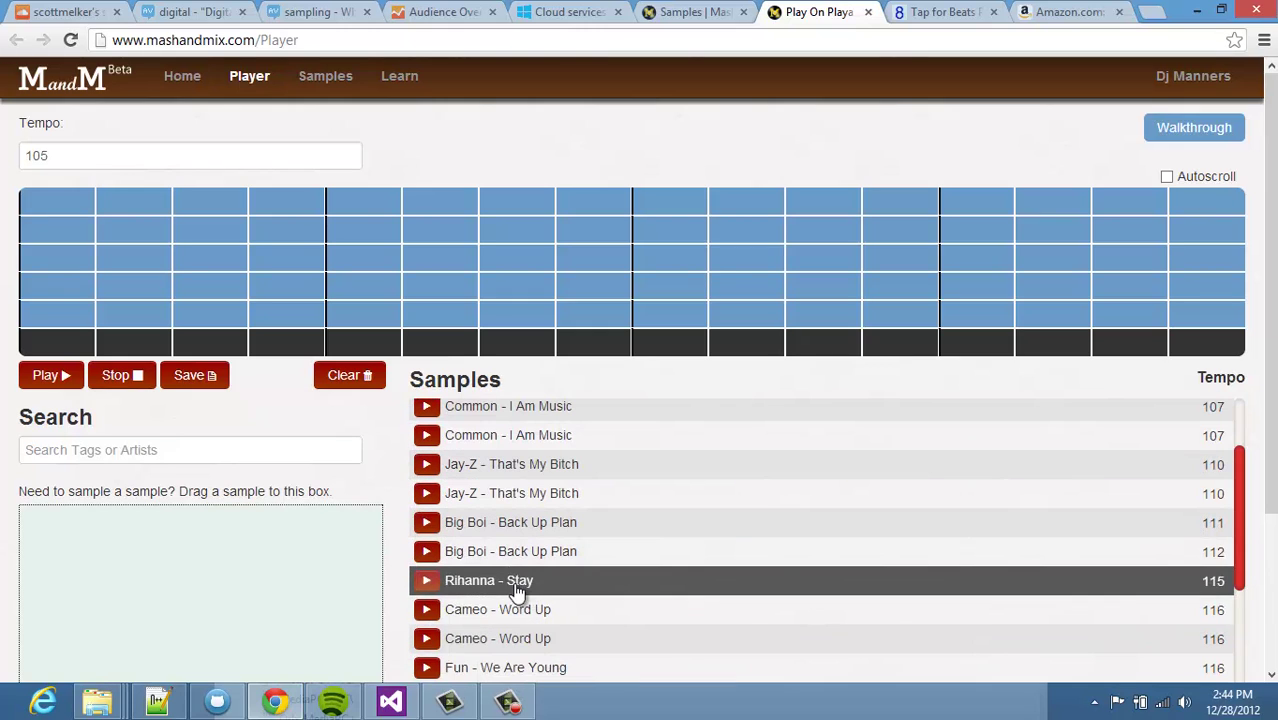
pyautogui.moveTo(519, 586); pyautogui.dragTo(60, 205)
pyautogui.click(1155, 371)
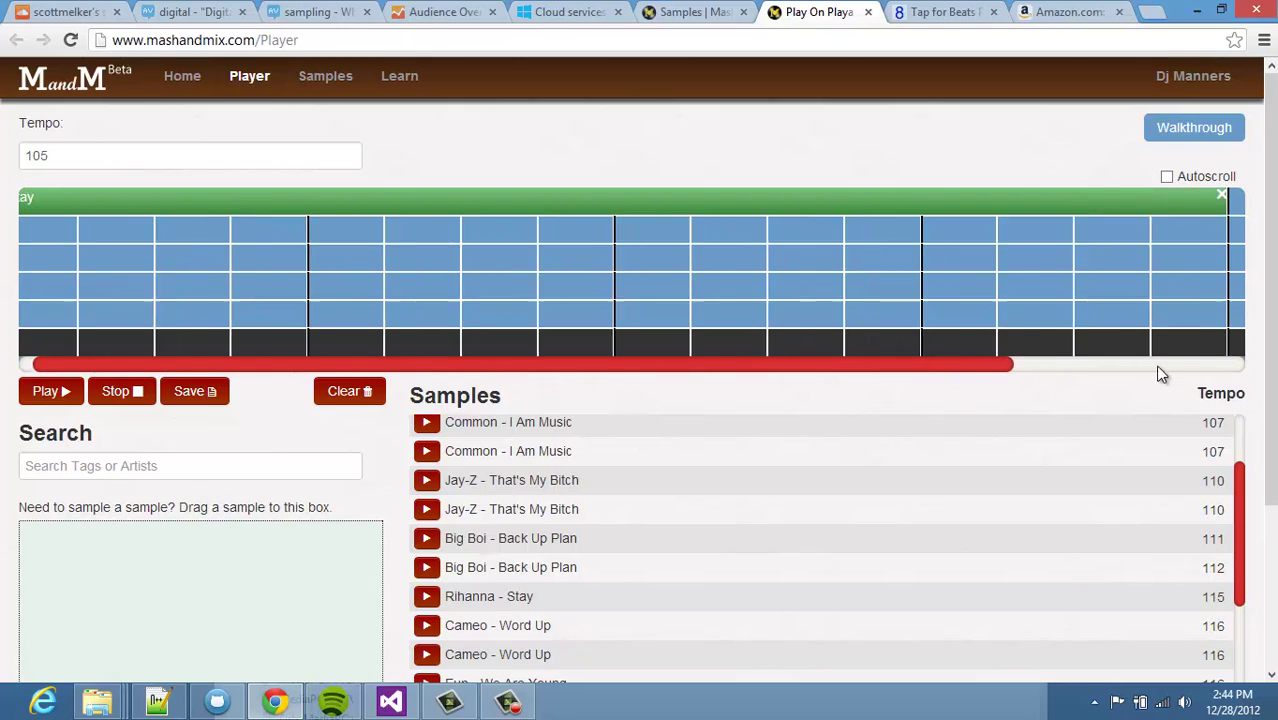
pyautogui.moveTo(887, 212); pyautogui.dragTo(975, 209)
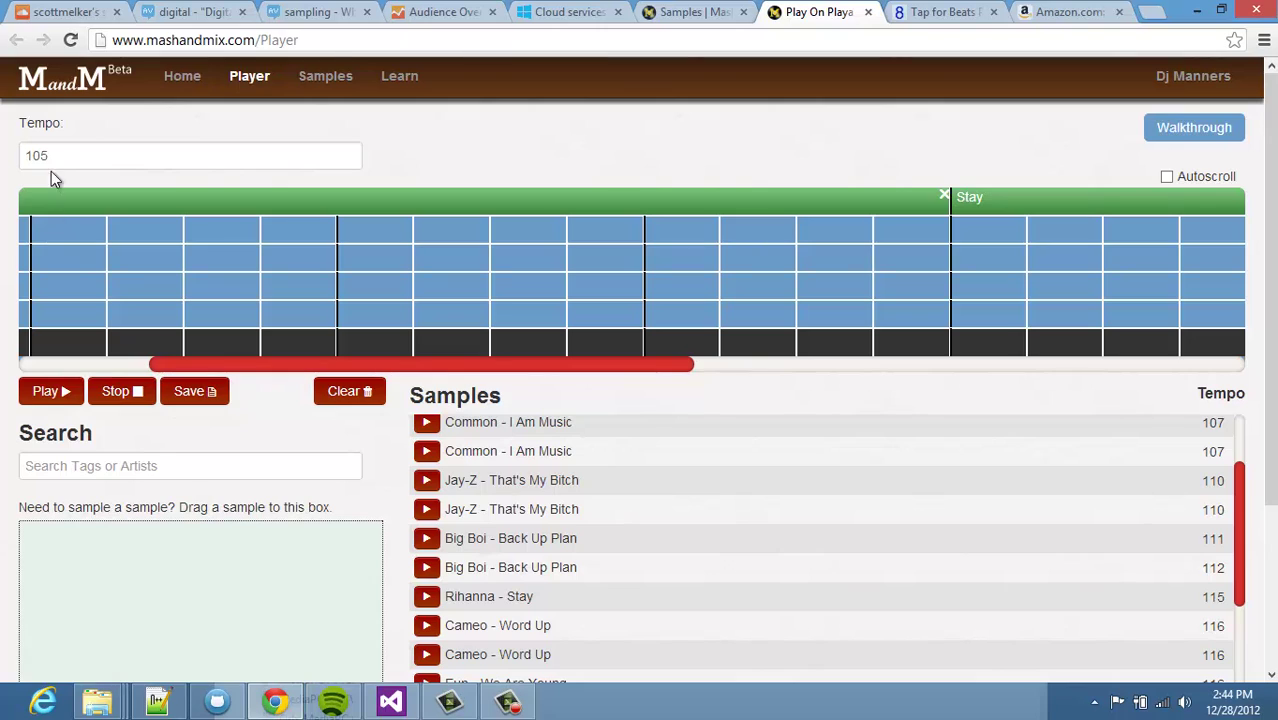
# - Set the player's tempo to 115 and play the arrangement across the join between the two Stay clips, stopping playback after it
pyautogui.moveTo(42, 165); pyautogui.dragTo(48, 165)
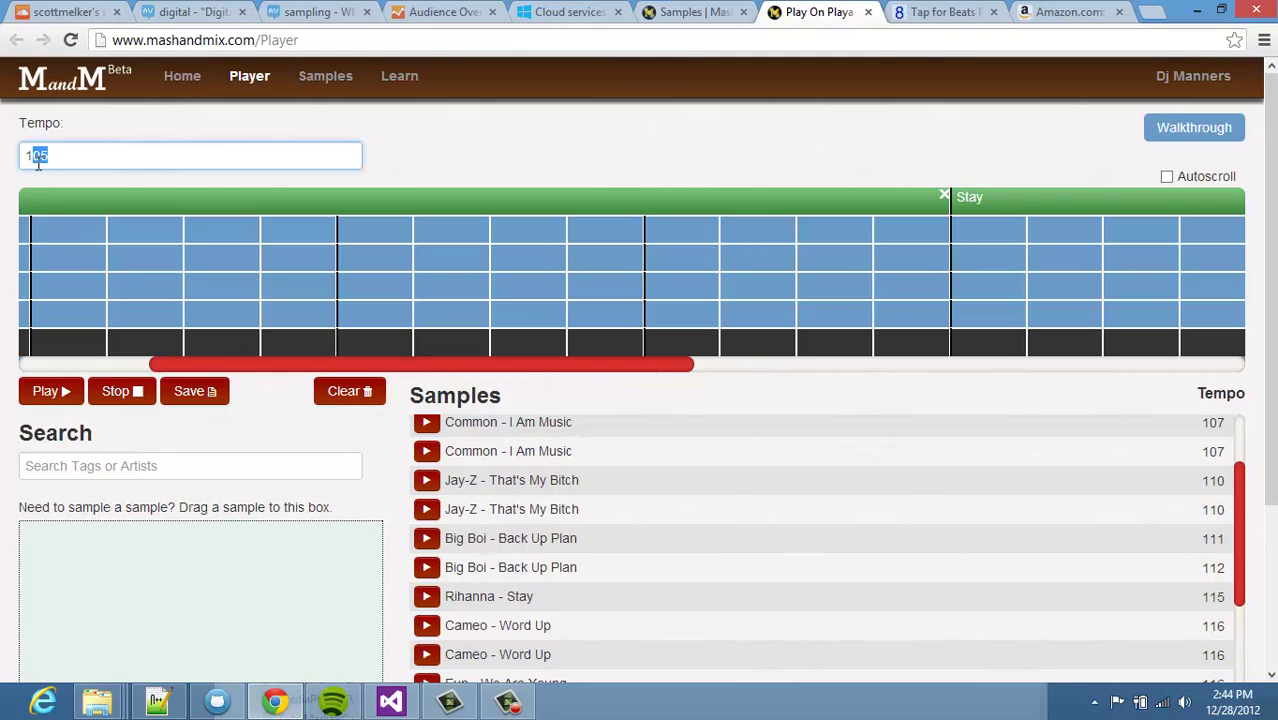
pyautogui.click(531, 155)
pyautogui.click(64, 394)
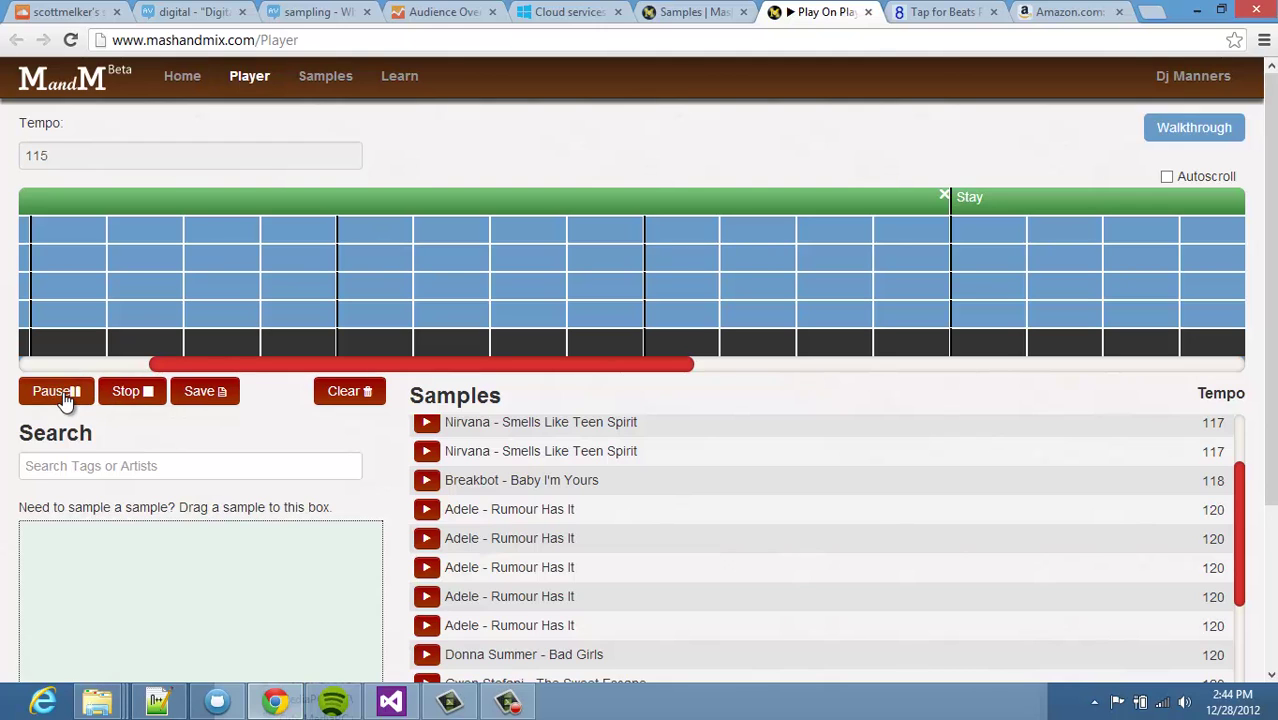
pyautogui.moveTo(240, 366); pyautogui.dragTo(399, 365)
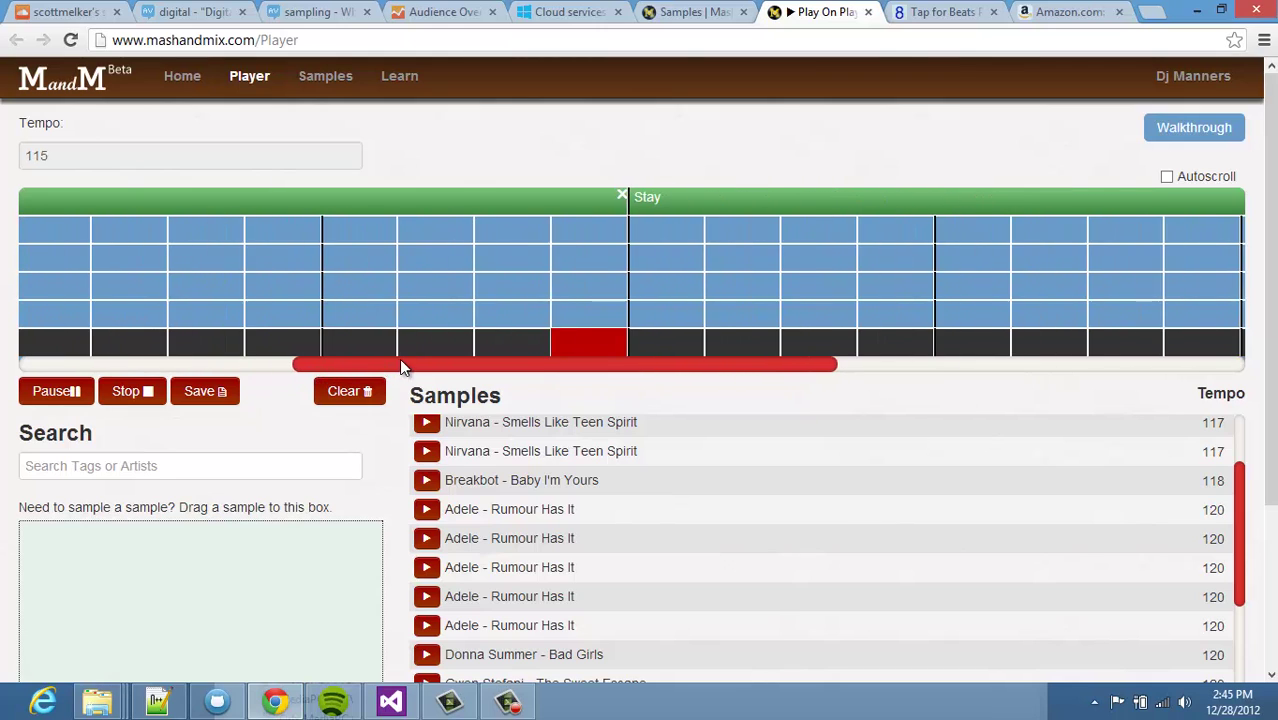
pyautogui.click(148, 398)
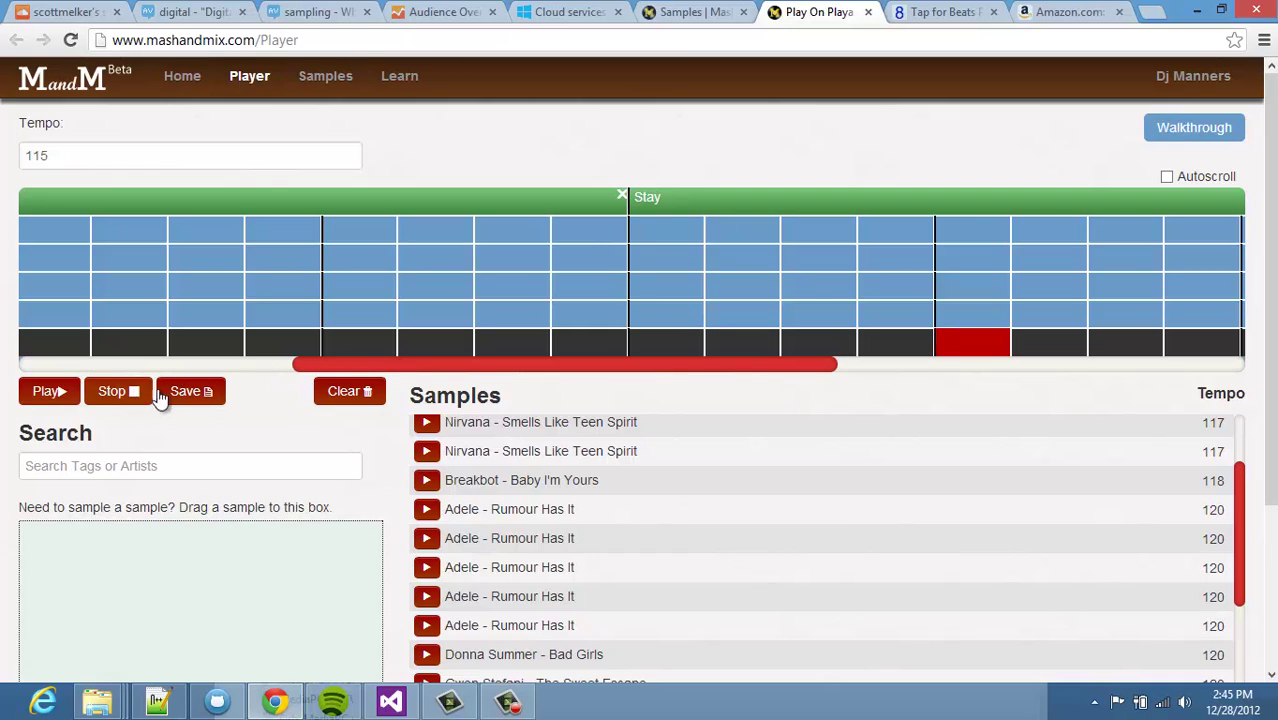